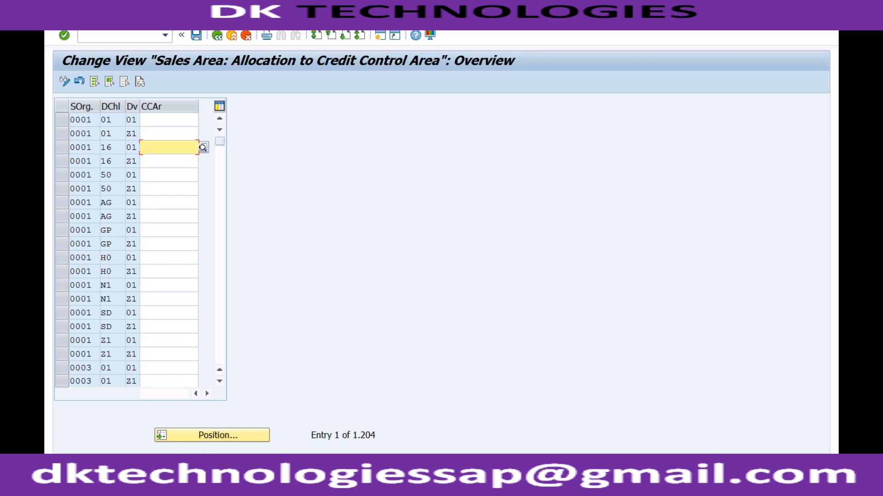
# Position the sales area list at sales organization RECH.
pyautogui.click(214, 437)
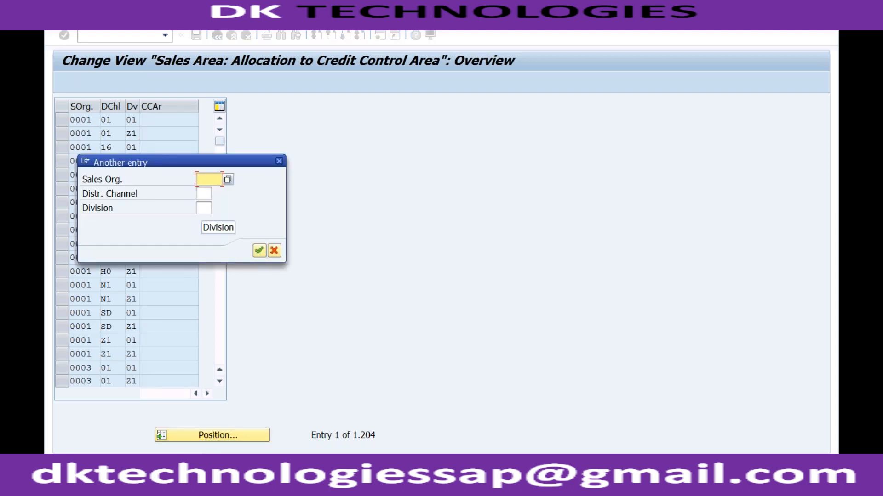
pyautogui.write('RECH')
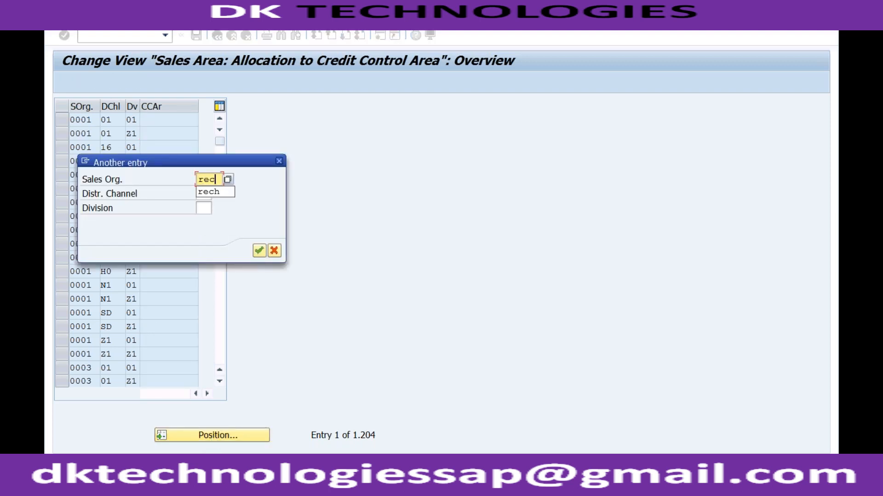
pyautogui.press('Return')
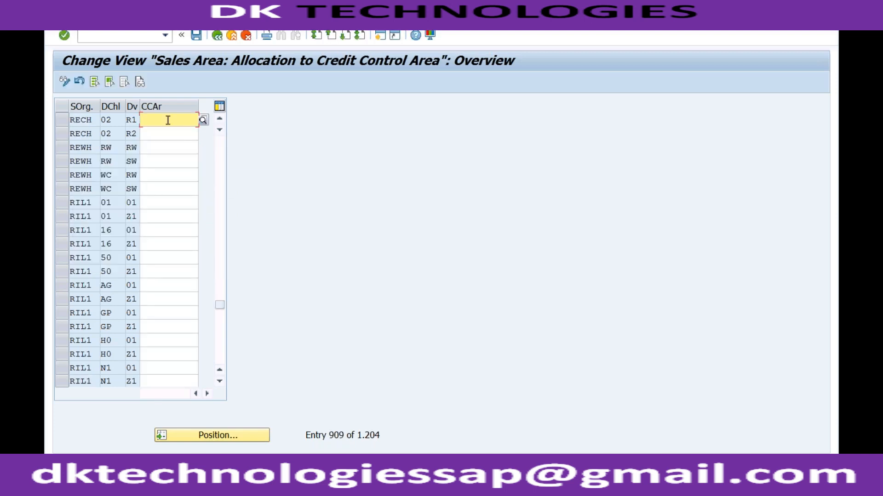
# Examine the RECH sales areas for distribution channel 02, comparing divisions R1 and R2 and their credit control area fields.
pyautogui.click(136, 121)
pyautogui.click(137, 133)
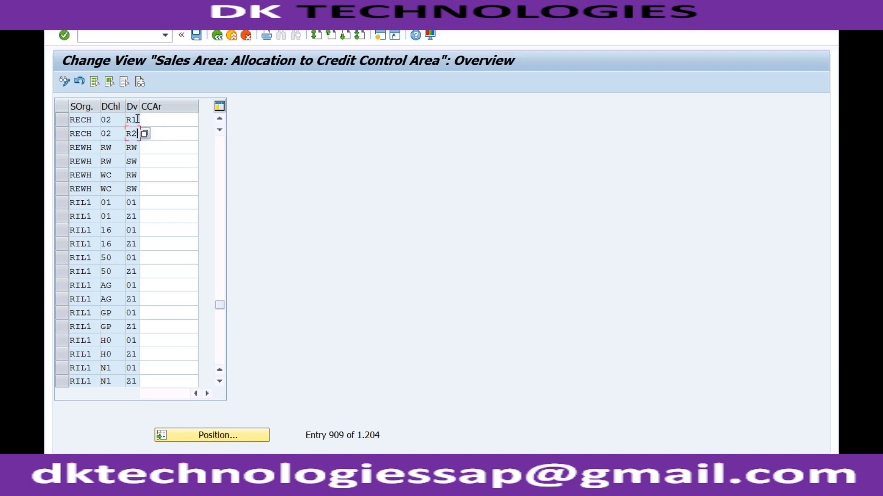
pyautogui.click(137, 120)
pyautogui.click(158, 120)
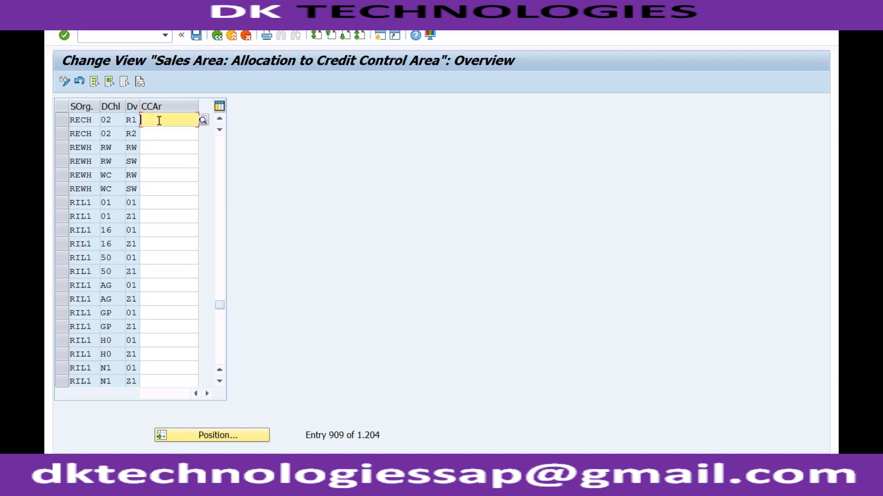
pyautogui.click(137, 134)
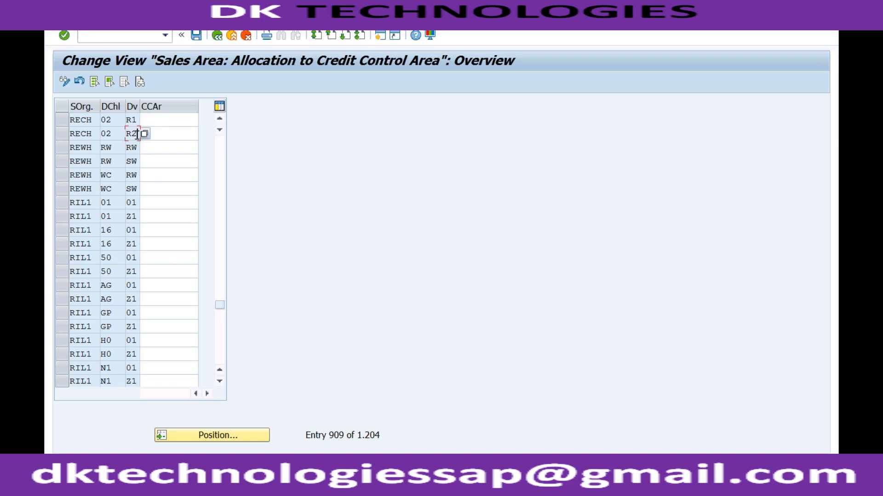
pyautogui.click(158, 136)
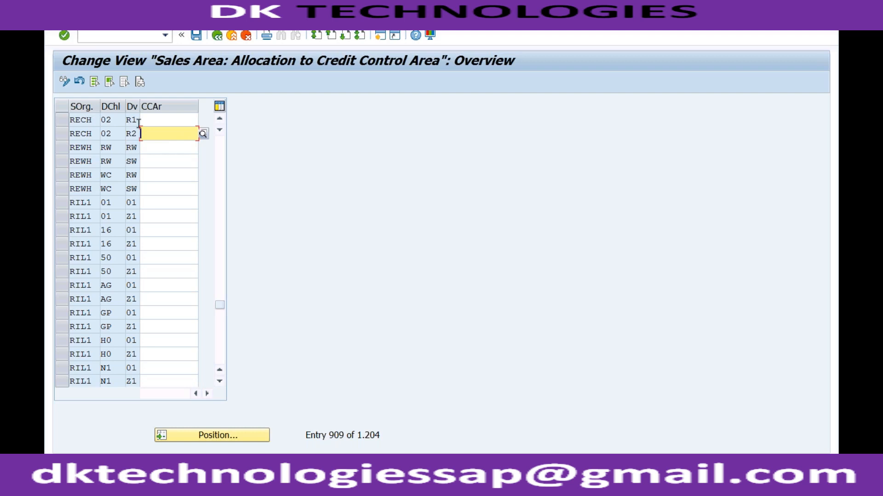
pyautogui.click(88, 120)
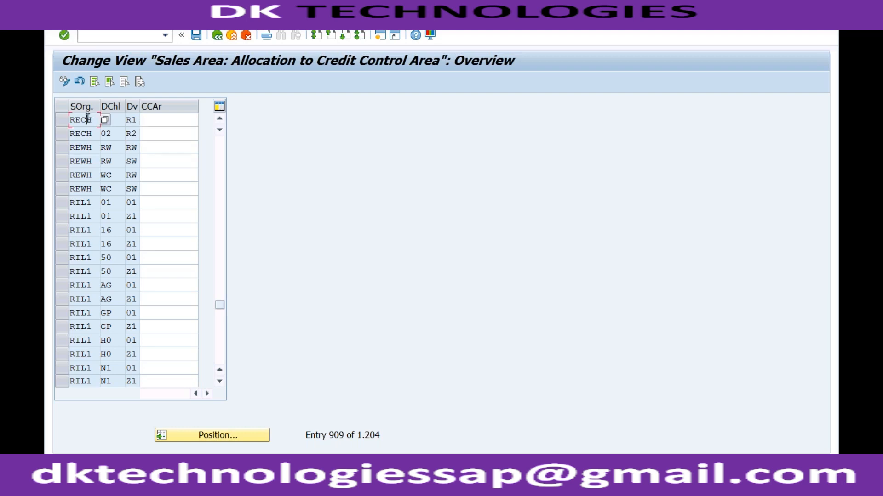
pyautogui.click(133, 120)
pyautogui.click(137, 134)
pyautogui.click(136, 119)
pyautogui.click(135, 135)
# Assign credit control area RECH to the RECH sales areas with channel 02 and divisions R1 and R2.
pyautogui.click(152, 121)
pyautogui.write('RECH')
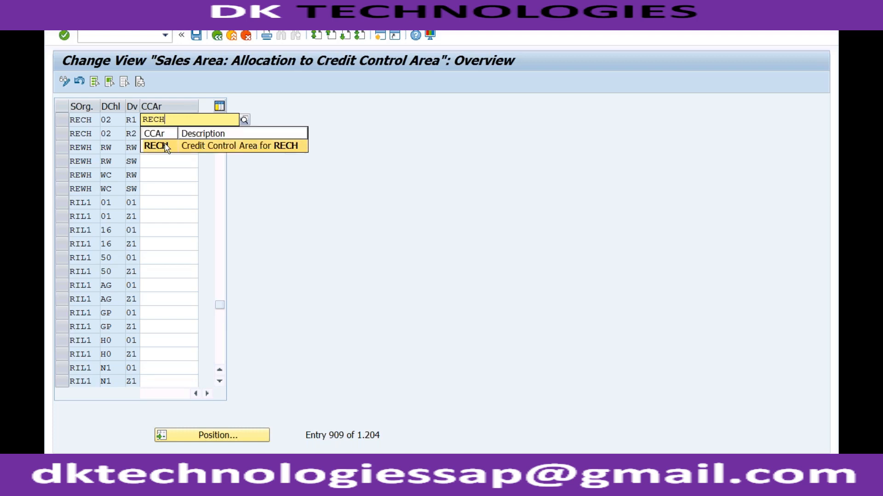
pyautogui.click(159, 146)
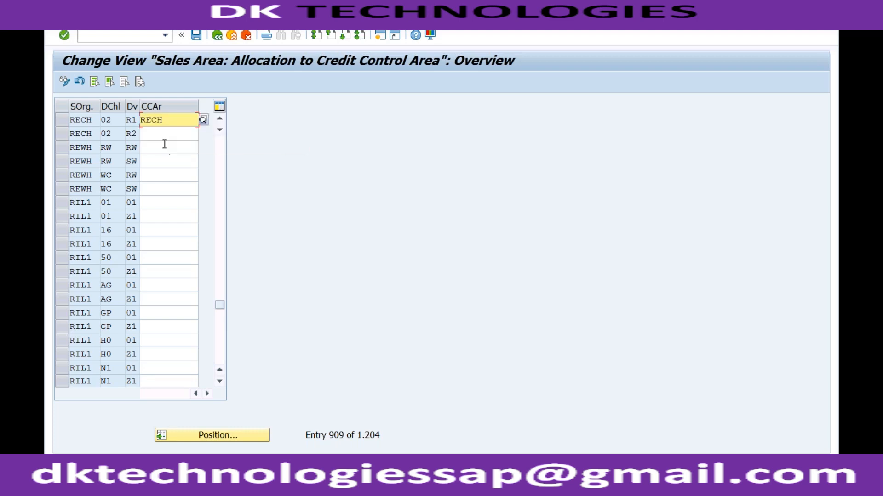
pyautogui.click(155, 134)
pyautogui.write('RECH')
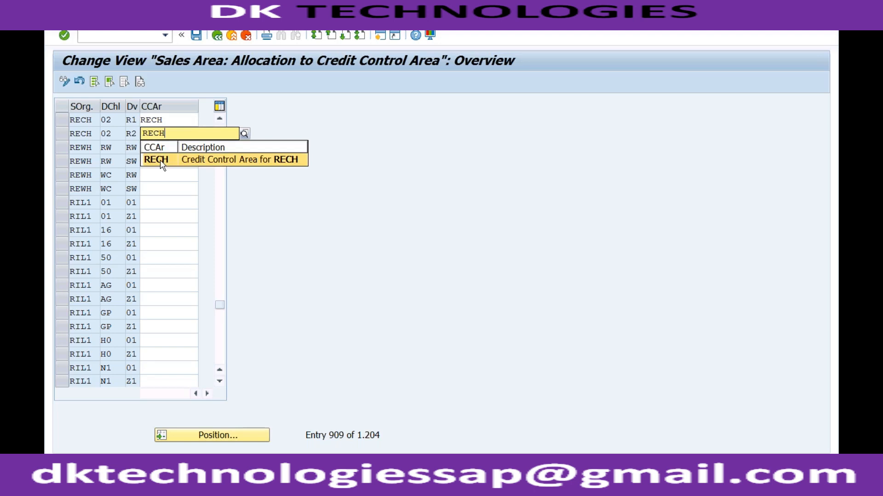
pyautogui.click(161, 162)
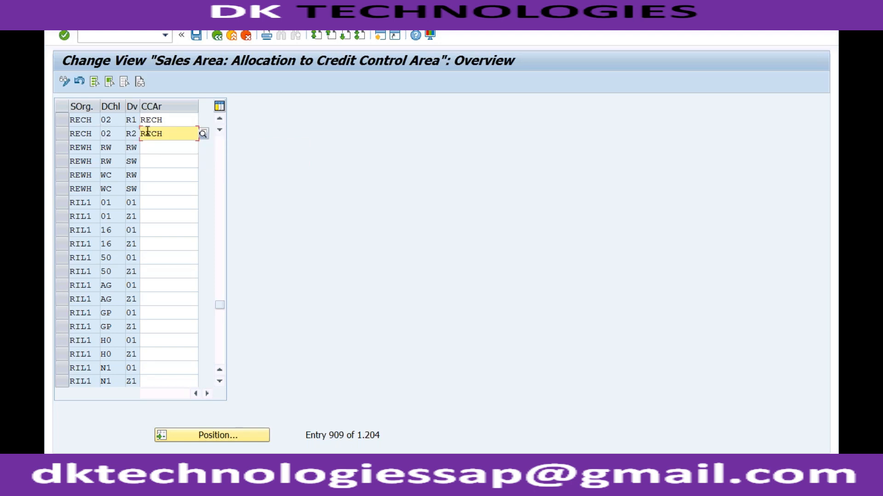
pyautogui.click(174, 122)
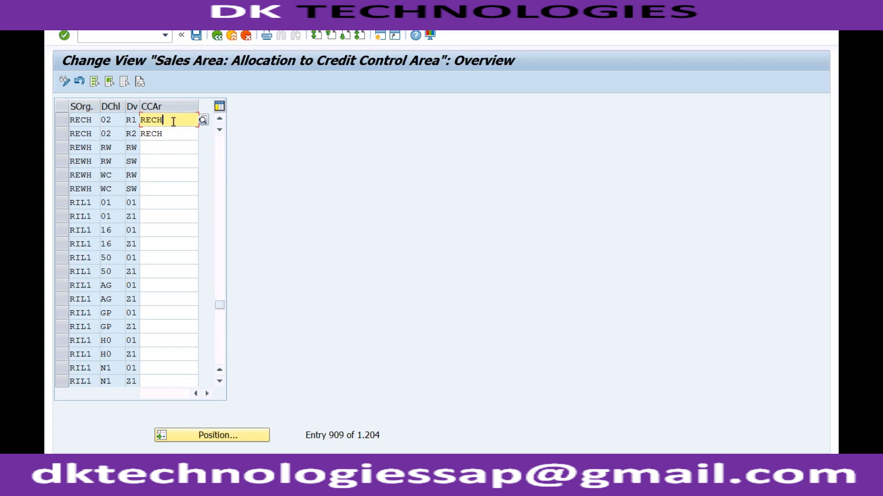
# Save the credit control area assignments under the proposed RECH customizing request and return to the IMG structure.
pyautogui.click(196, 37)
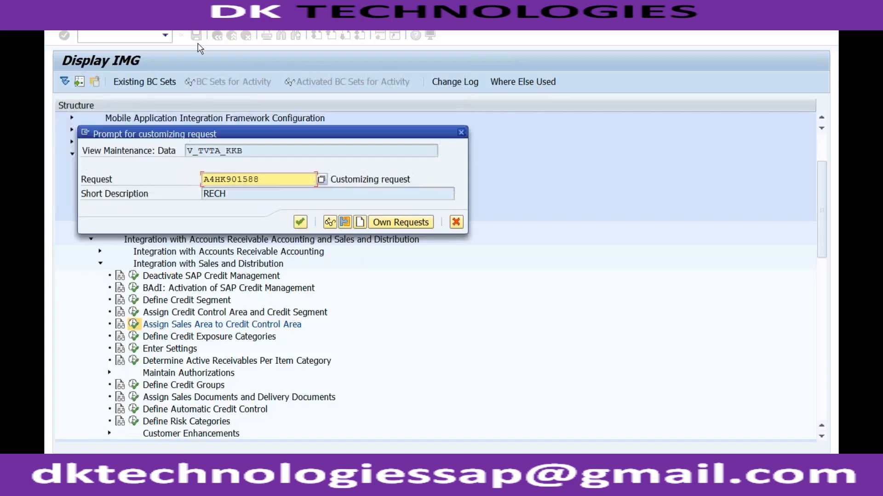
pyautogui.click(301, 222)
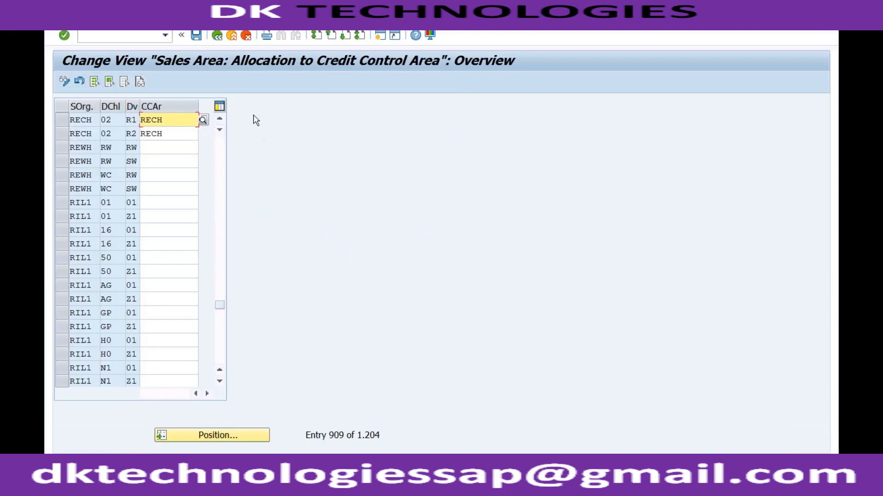
pyautogui.click(218, 37)
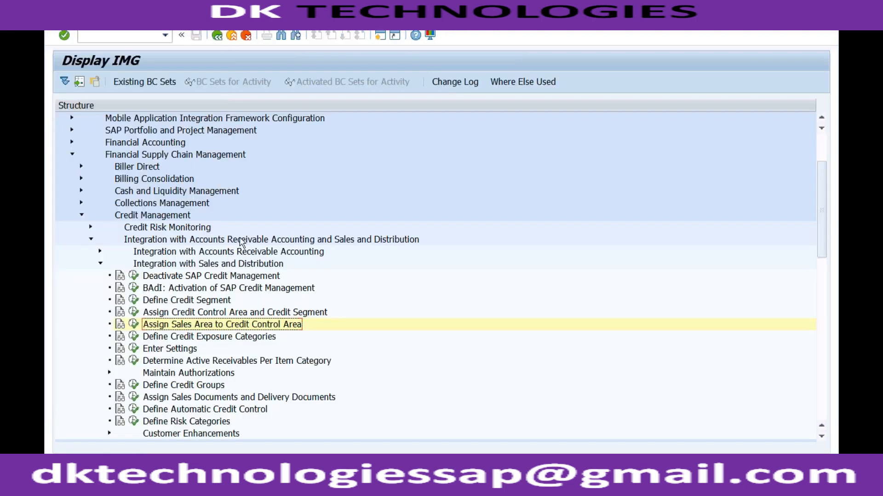
# Open the Determine Active Receivables Per Item Category activity under Integration with Sales and Distribution.
pyautogui.click(211, 339)
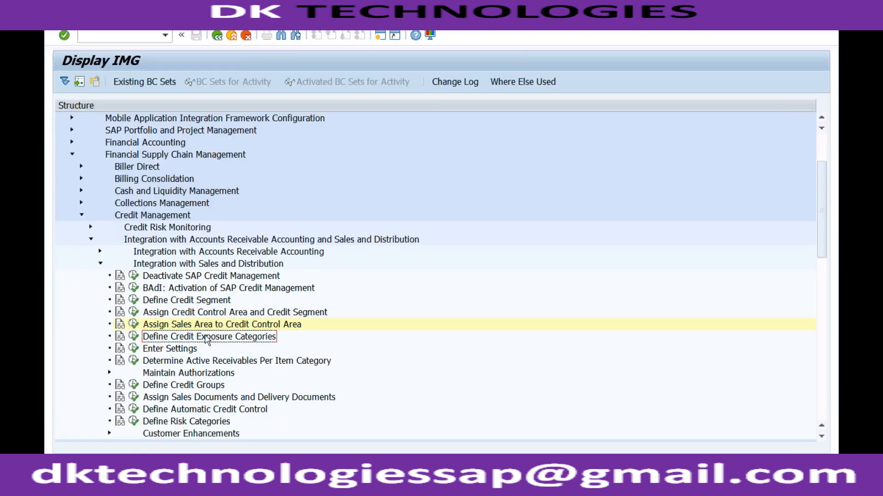
pyautogui.click(182, 350)
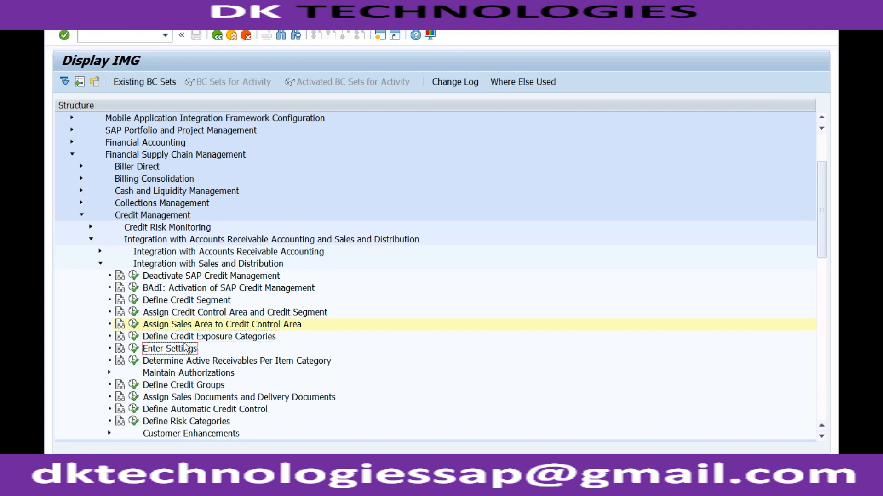
pyautogui.click(184, 363)
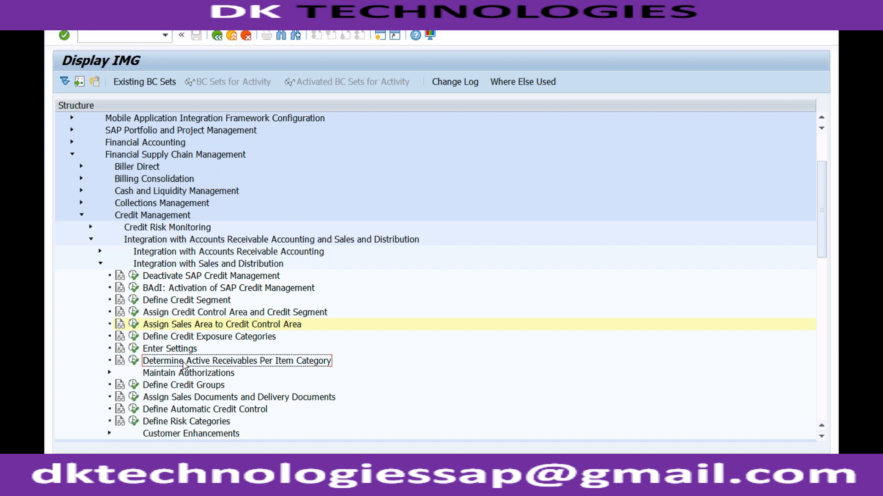
pyautogui.click(134, 361)
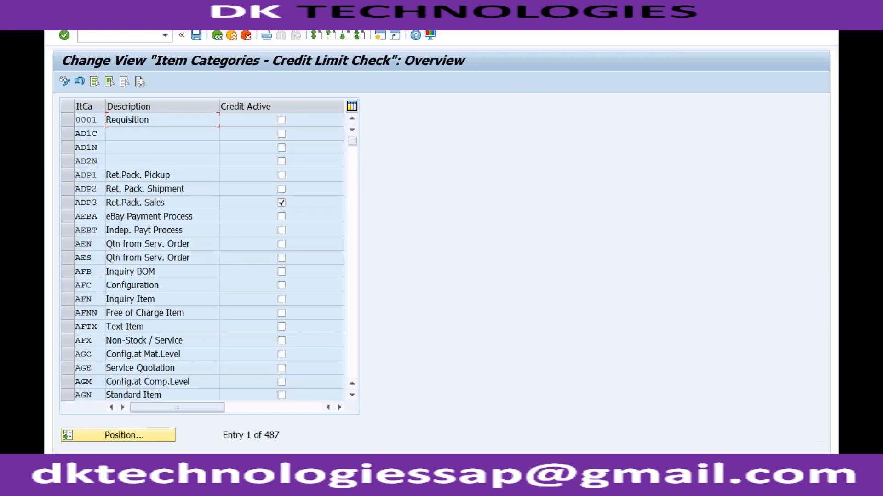
# Start transaction VA03 in a new session and display a previously entered standard order.
pyautogui.click(380, 37)
pyautogui.write('va03')
pyautogui.press('Return')
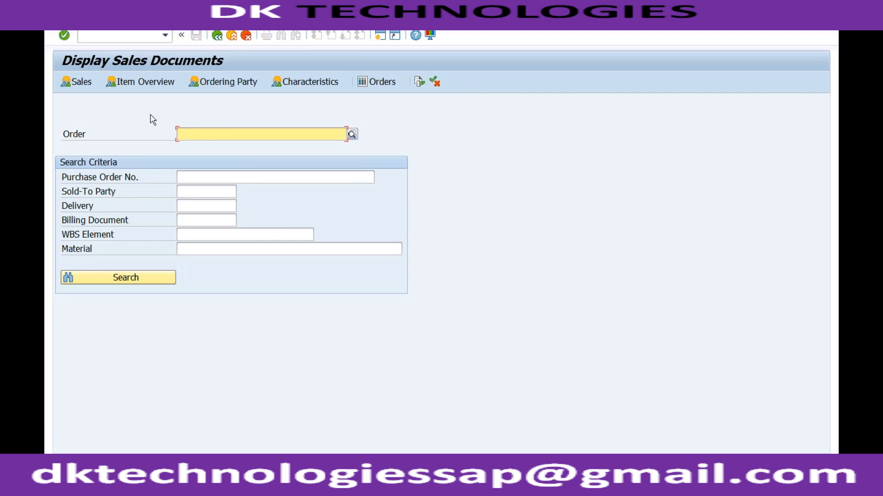
pyautogui.press('Down')
pyautogui.press('Down')
pyautogui.press('Return')
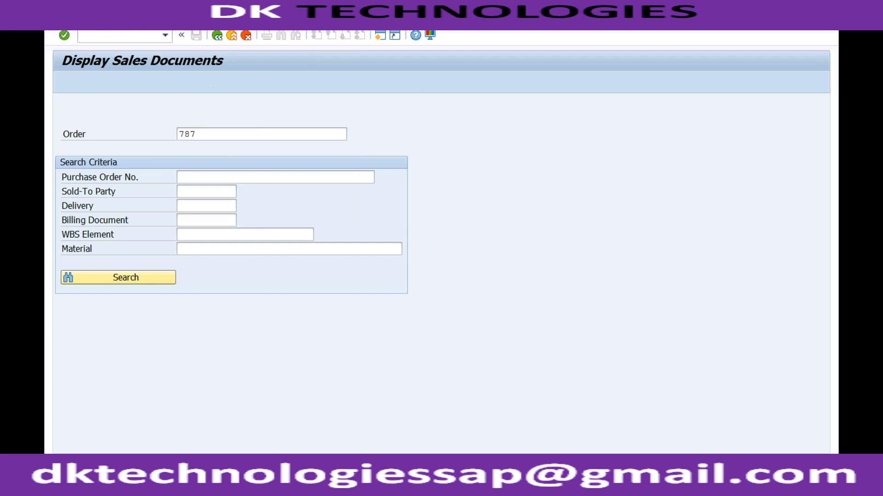
pyautogui.click(182, 108)
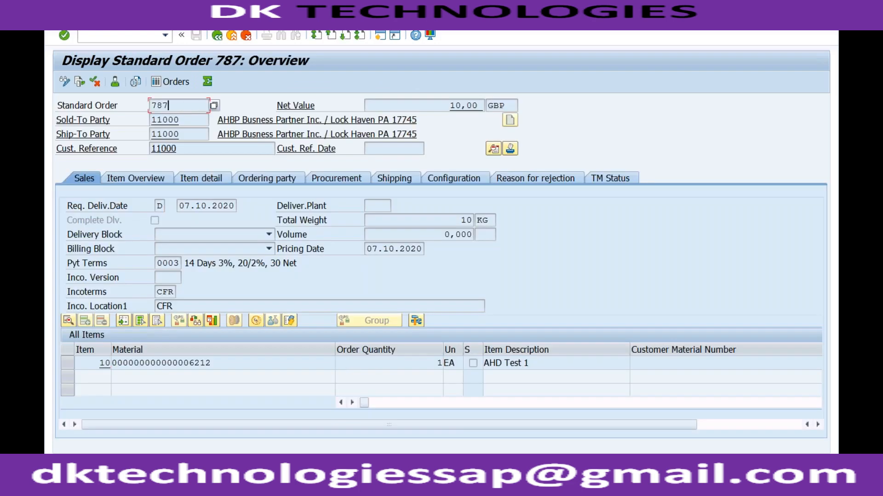
# Check the order type in the sales order's header data and return to the order overview.
pyautogui.click(489, 150)
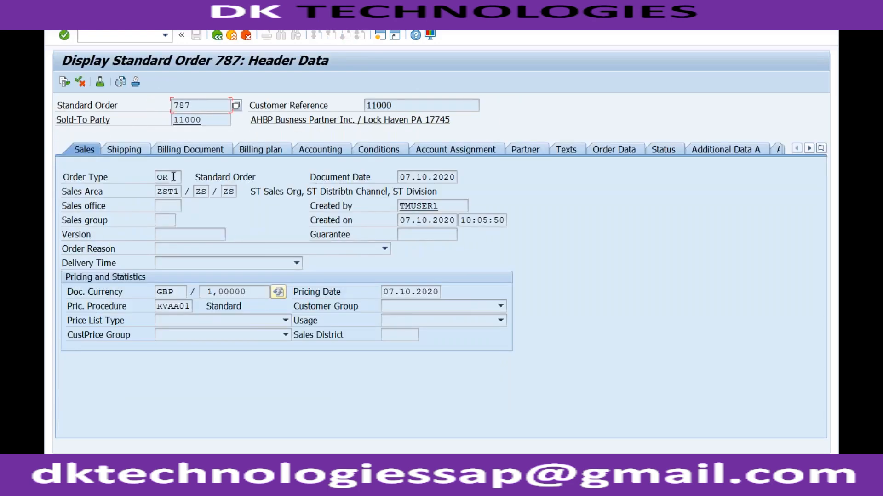
pyautogui.moveTo(170, 176); pyautogui.dragTo(155, 177)
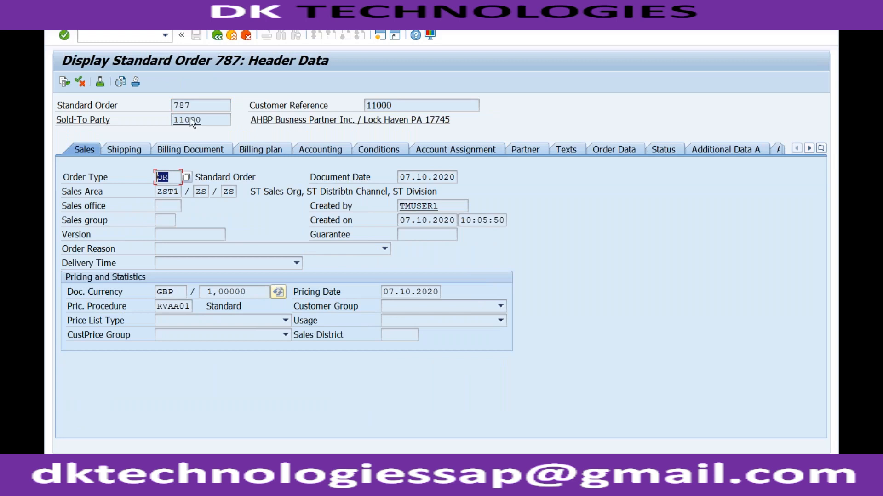
pyautogui.click(216, 35)
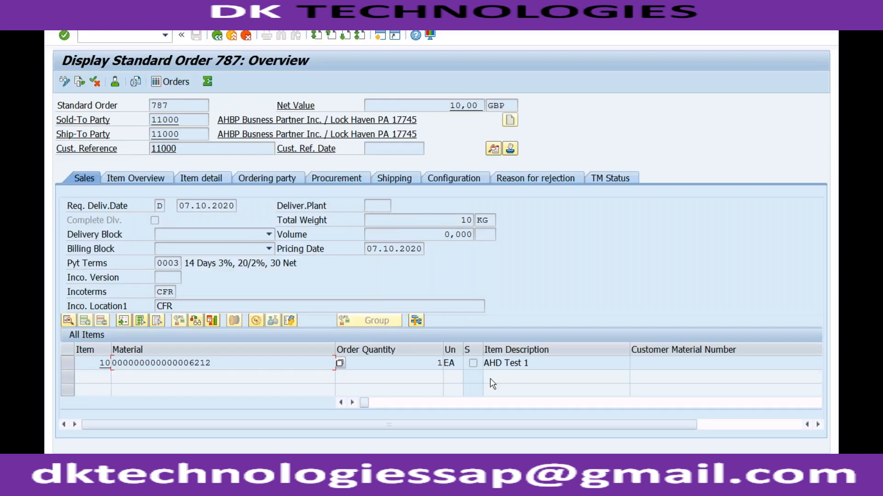
# Examine the item category of the AHD Test 1 item in the sales order's item table.
pyautogui.click(706, 427)
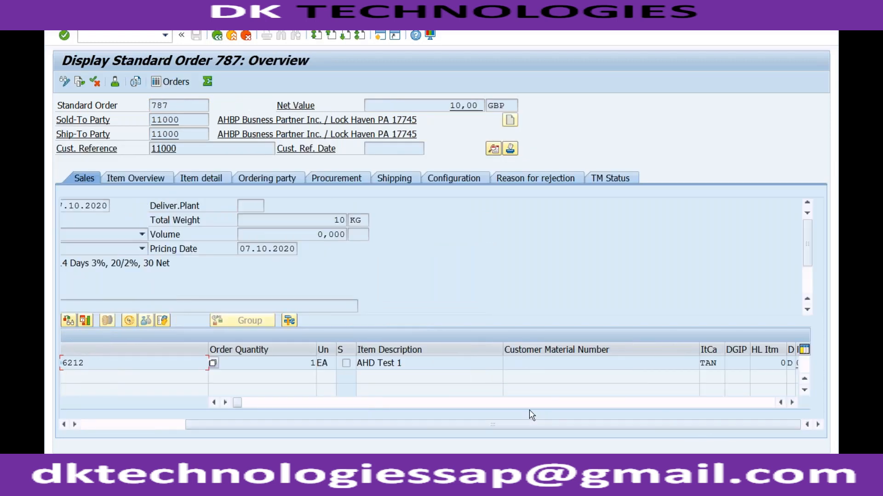
pyautogui.click(489, 403)
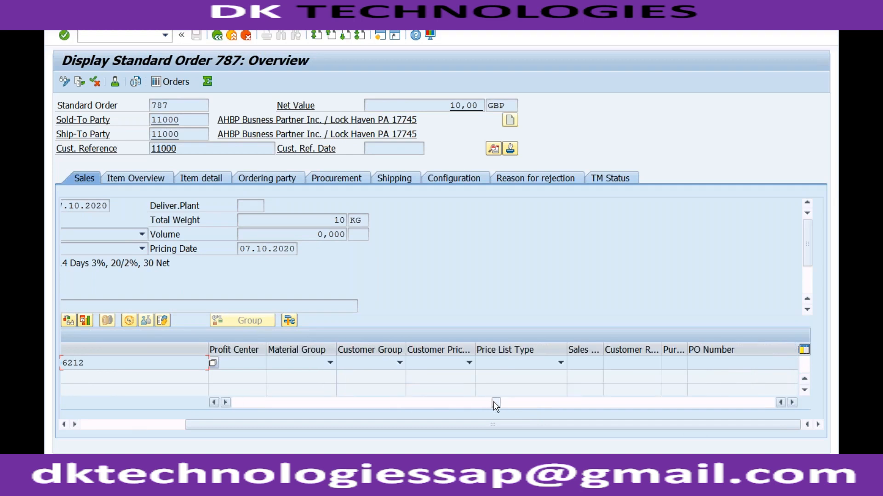
pyautogui.moveTo(493, 405); pyautogui.dragTo(226, 410)
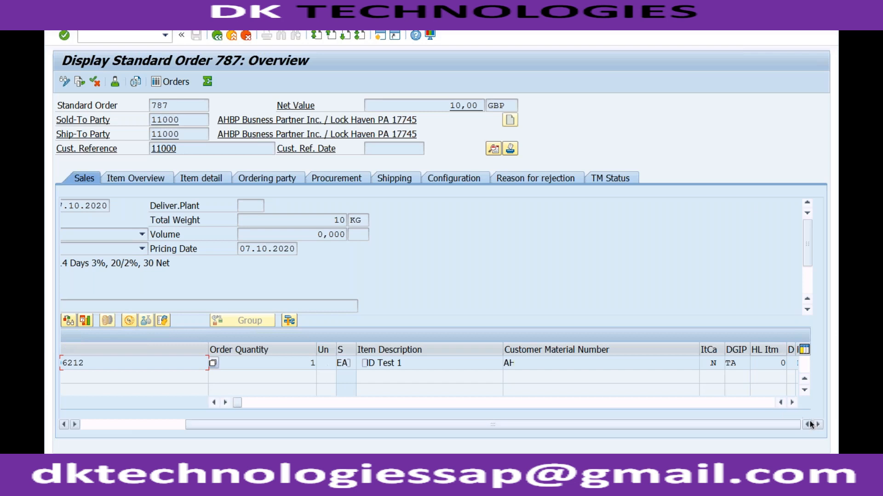
pyautogui.click(711, 363)
pyautogui.moveTo(719, 362); pyautogui.dragTo(699, 363)
pyautogui.click(717, 364)
pyautogui.click(478, 364)
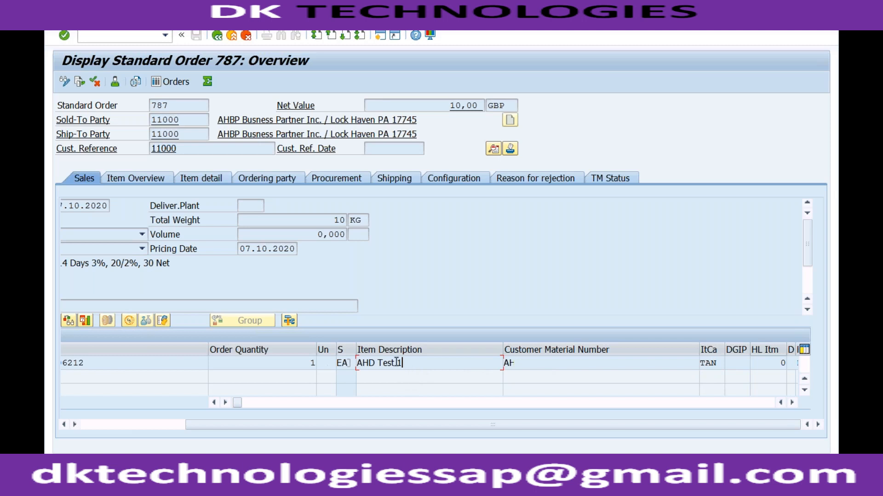
pyautogui.click(716, 363)
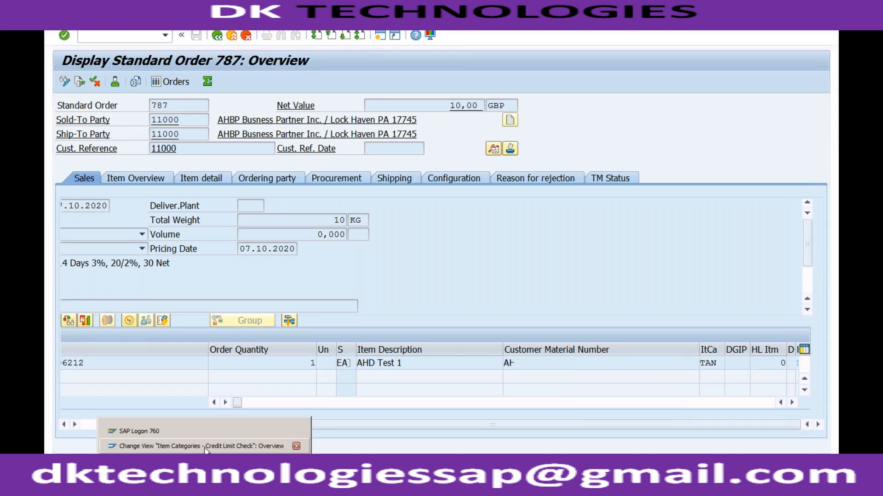
# Switch back to the item category credit limit check view and position the list at item category TAN.
pyautogui.click(295, 443)
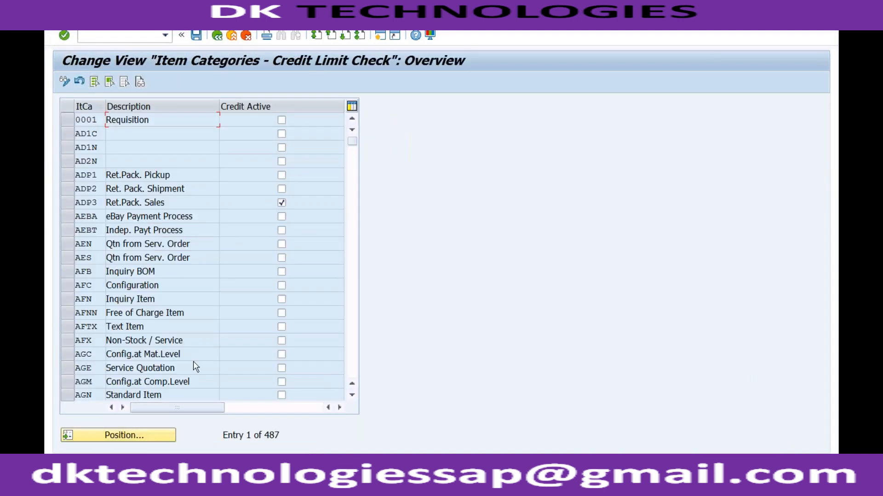
pyautogui.click(98, 120)
pyautogui.click(110, 436)
pyautogui.write('tan')
pyautogui.press('Return')
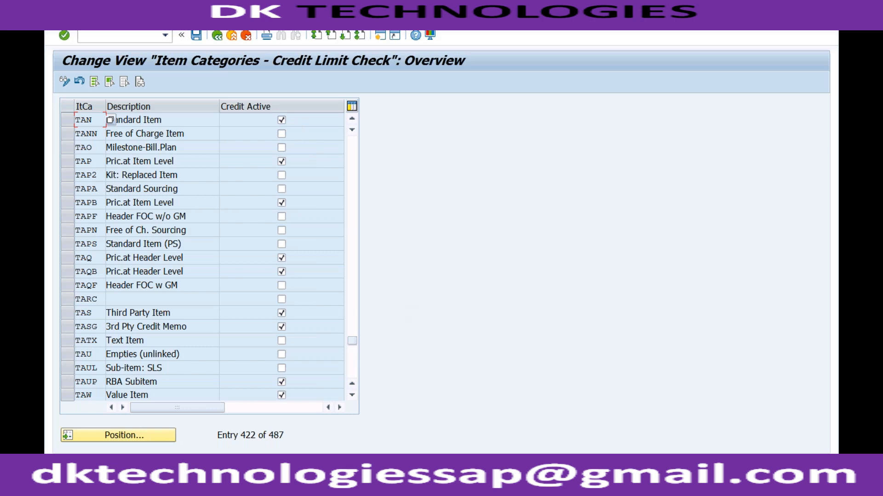
# Return to the displayed sales order and review the order quantity of the AHD Test 1 item.
pyautogui.click(203, 485)
pyautogui.click(207, 461)
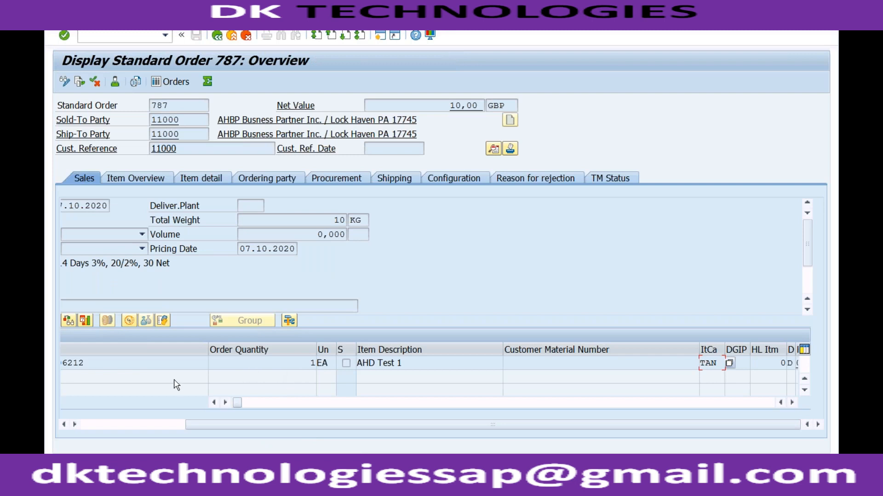
pyautogui.click(271, 361)
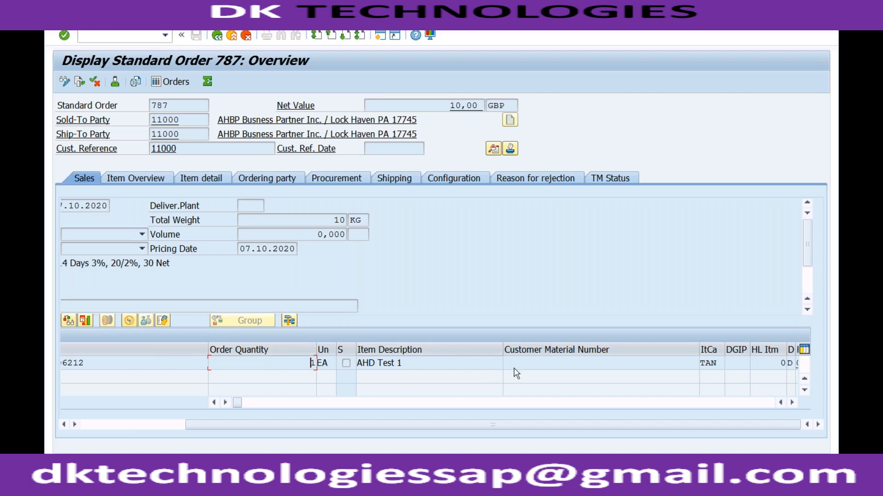
# Compare the order's item category with the credit active settings of the item category credit limit check view and return to the IMG.
pyautogui.click(716, 363)
pyautogui.click(204, 487)
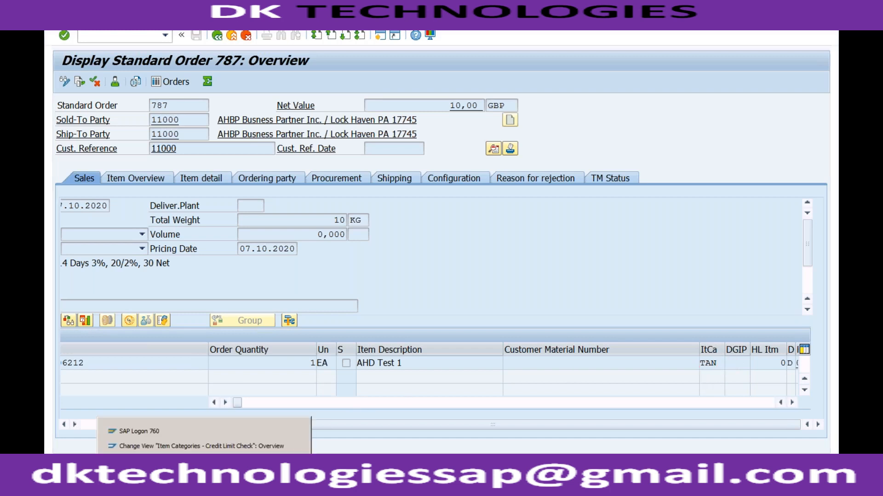
pyautogui.click(295, 445)
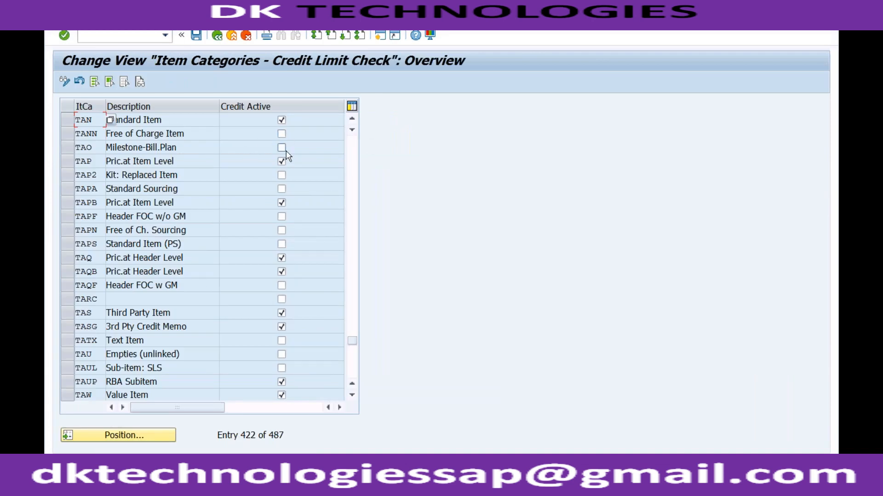
pyautogui.click(93, 148)
pyautogui.click(193, 150)
pyautogui.click(218, 37)
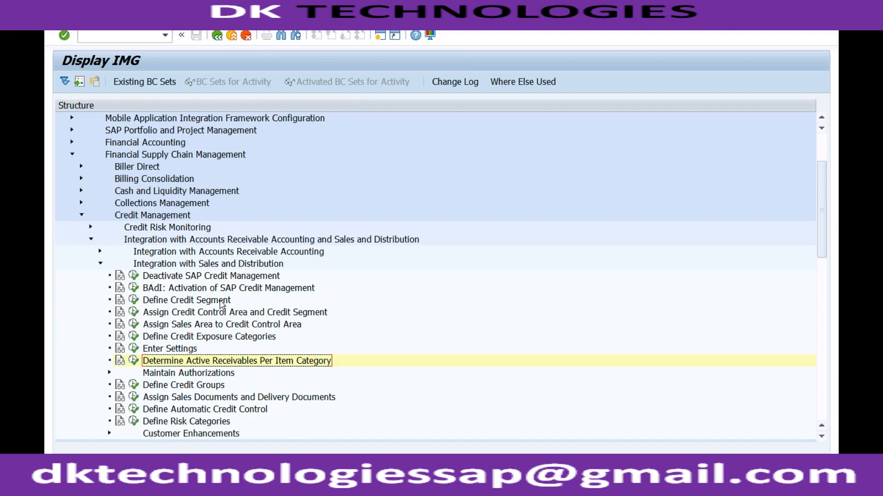
# Open the credit limit checks for sales document types under Assign Sales Documents and Delivery Documents and position the list at OR.
pyautogui.click(231, 398)
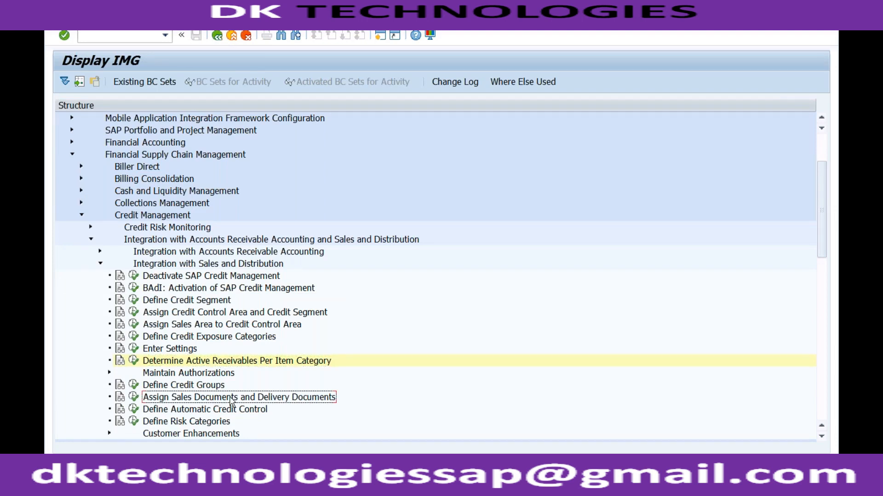
pyautogui.click(133, 397)
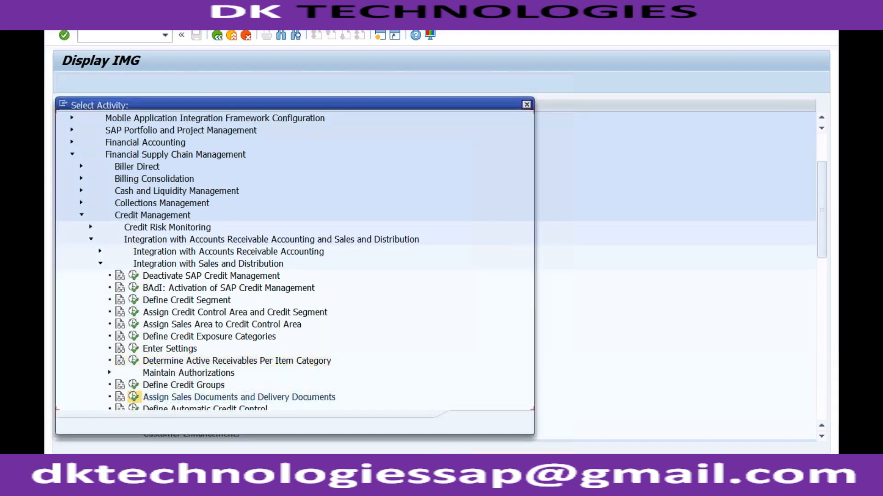
pyautogui.doubleClick(265, 150)
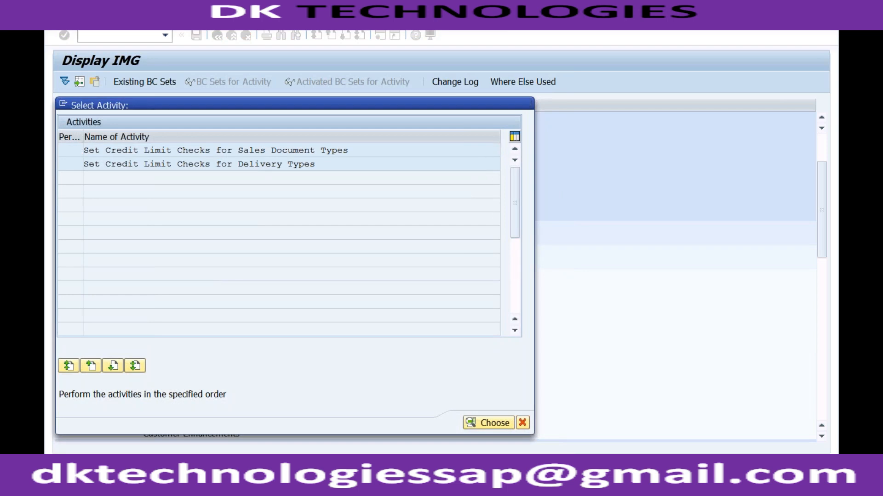
pyautogui.click(131, 436)
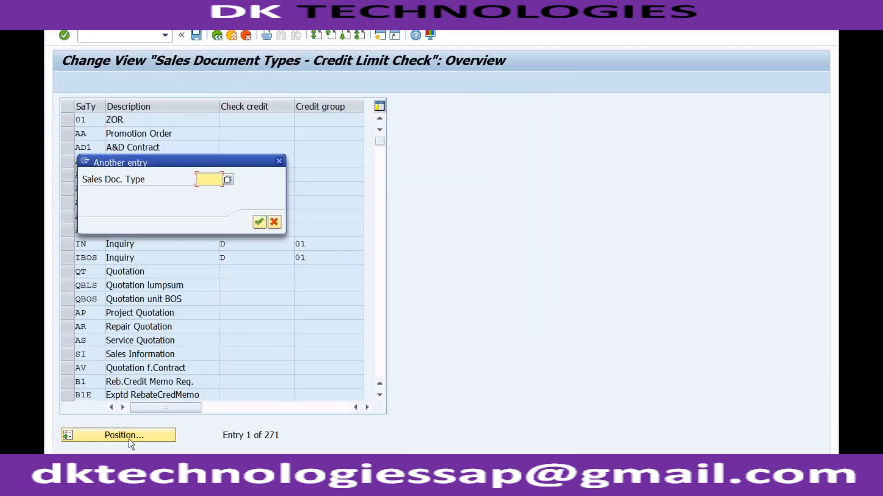
pyautogui.write('OR')
pyautogui.press('Return')
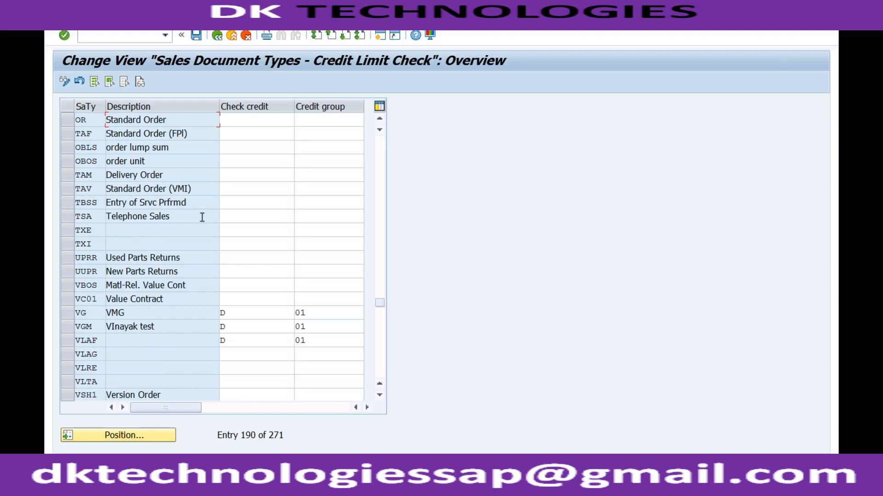
# Review the credit limit check options for document type OR and set its credit check to D, automatic credit control.
pyautogui.click(251, 118)
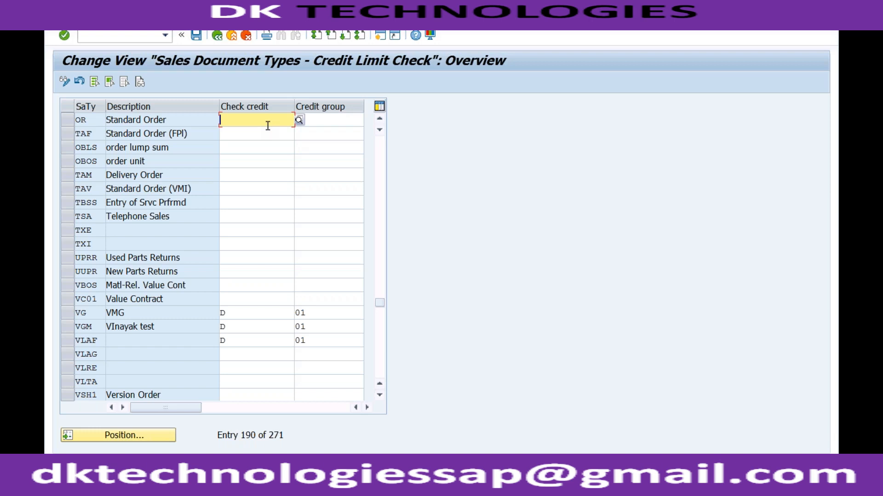
pyautogui.click(96, 116)
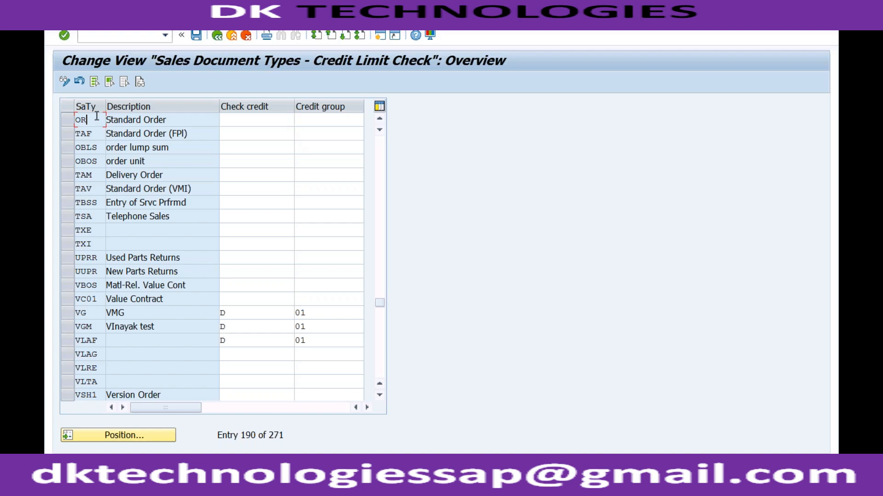
pyautogui.click(233, 125)
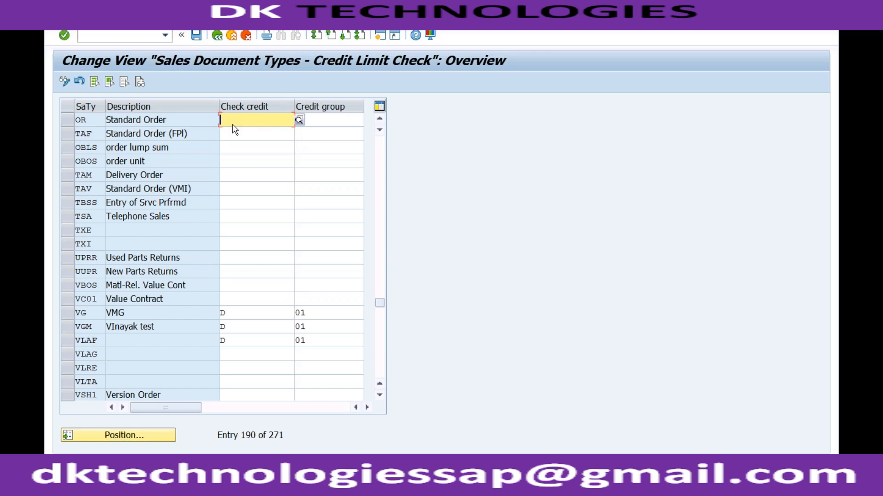
pyautogui.click(299, 120)
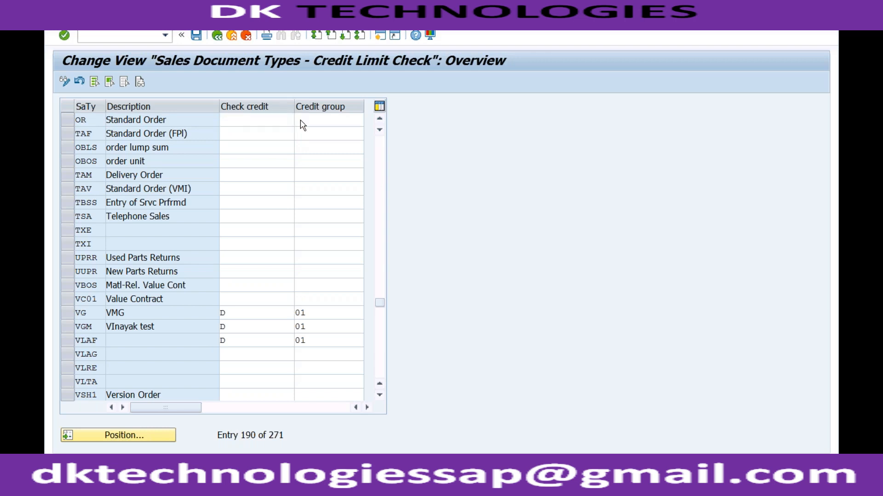
pyautogui.click(214, 194)
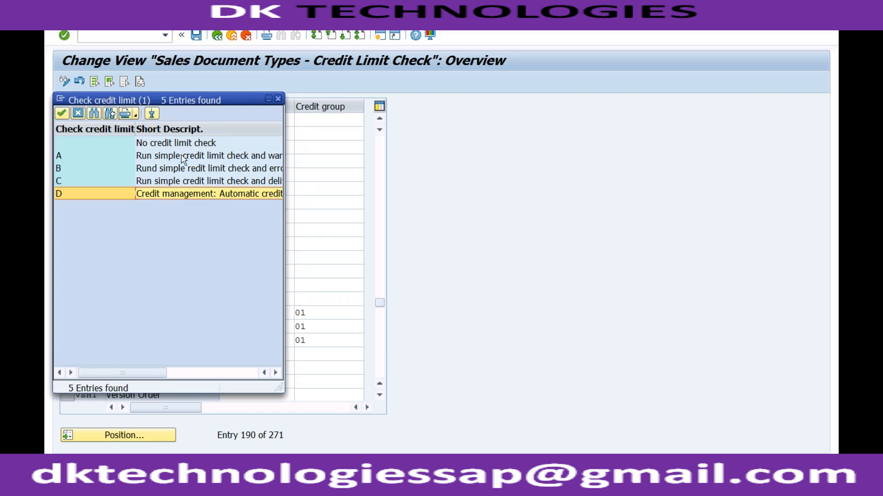
pyautogui.click(110, 144)
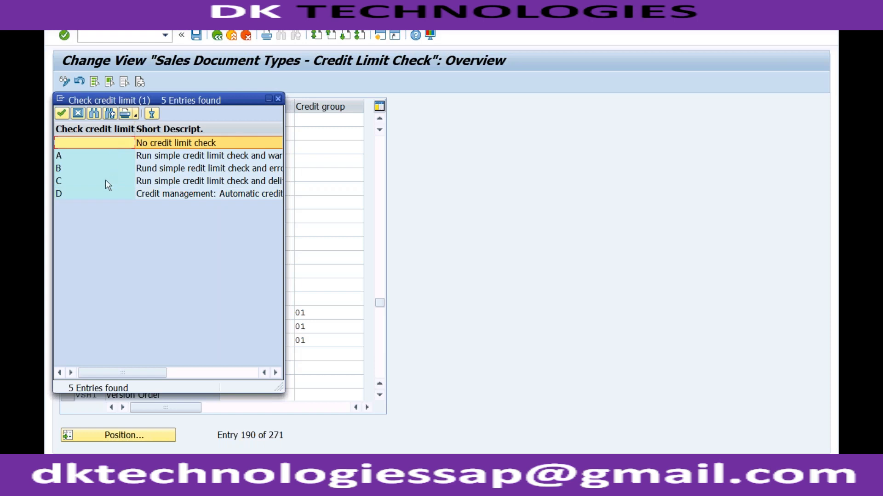
pyautogui.click(99, 196)
pyautogui.click(115, 159)
pyautogui.click(113, 169)
pyautogui.click(107, 181)
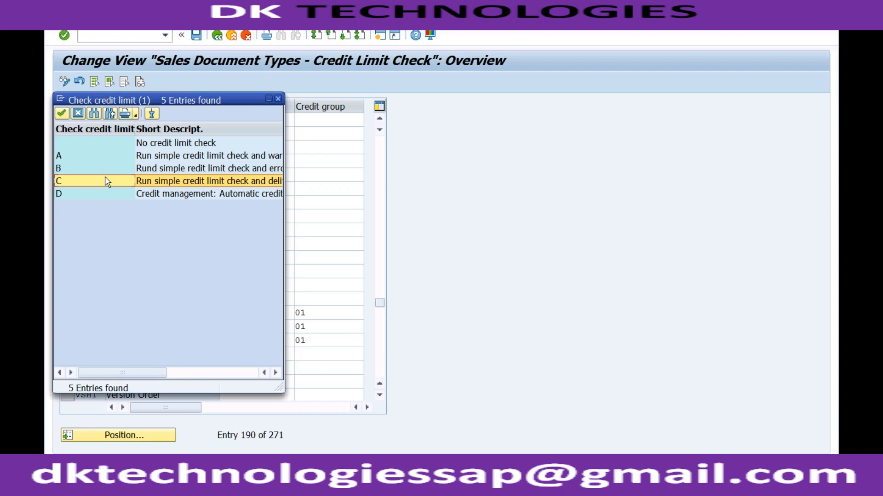
pyautogui.click(99, 157)
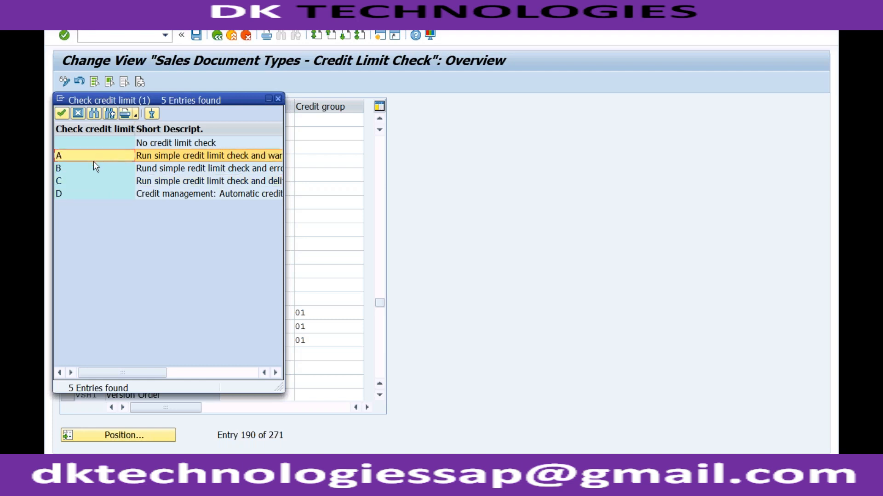
pyautogui.click(89, 170)
pyautogui.click(84, 182)
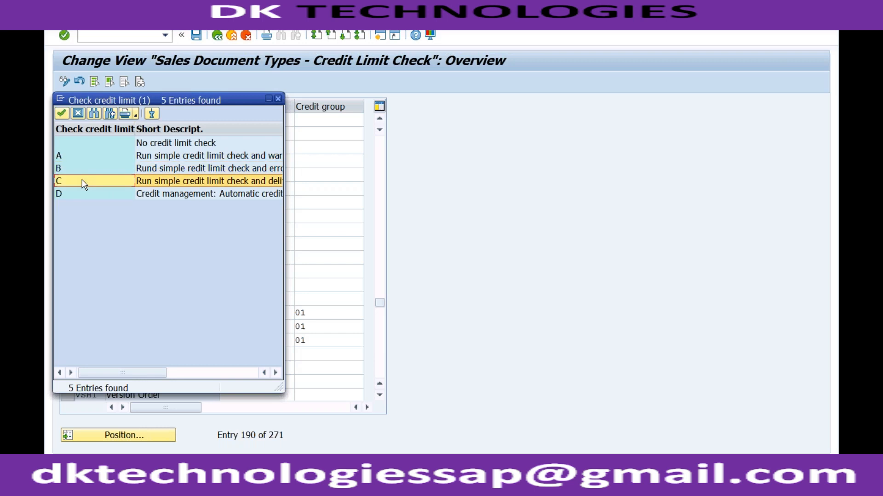
pyautogui.click(100, 196)
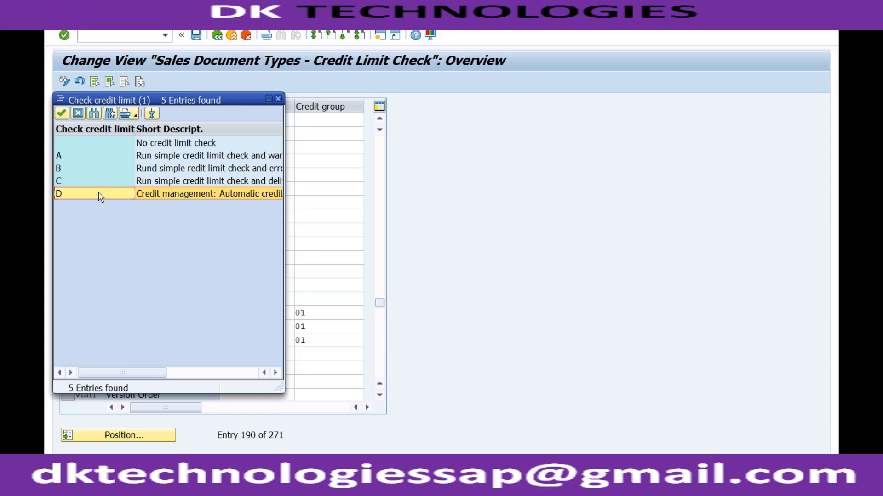
pyautogui.doubleClick(100, 196)
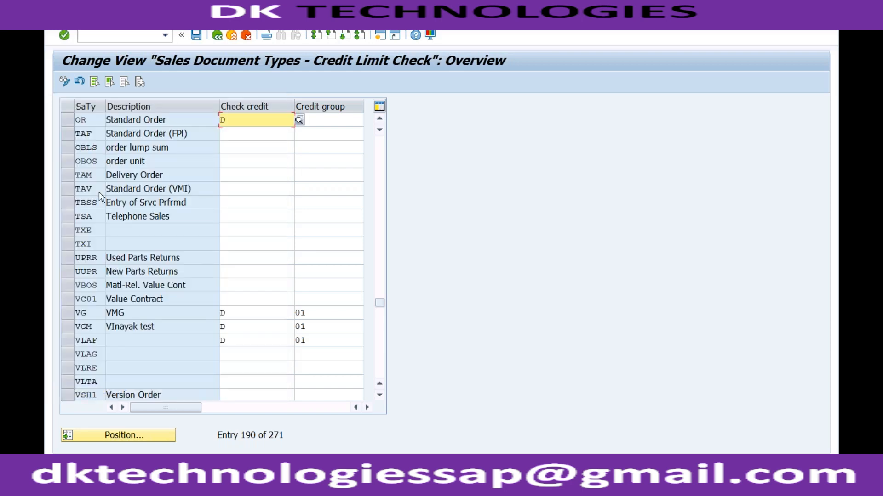
# Assign credit group 01, Credit Group for Sales Order, to the standard order type OR.
pyautogui.click(317, 119)
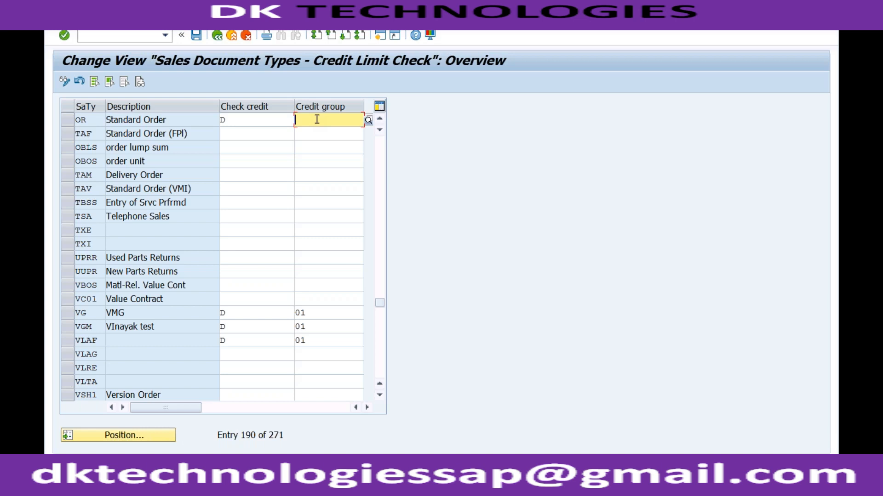
pyautogui.click(368, 120)
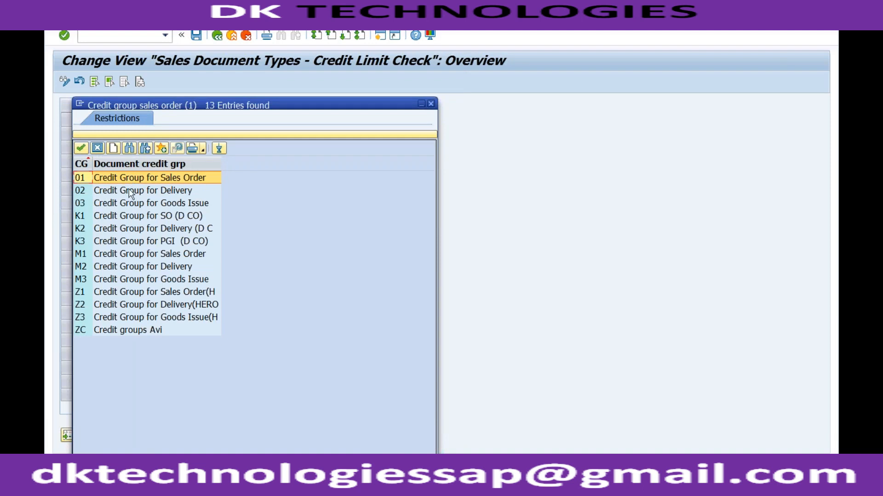
pyautogui.click(124, 204)
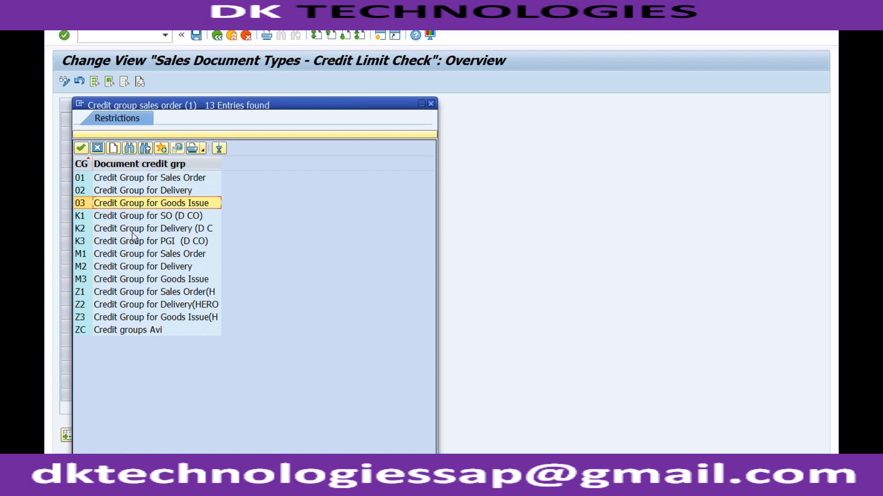
pyautogui.click(148, 181)
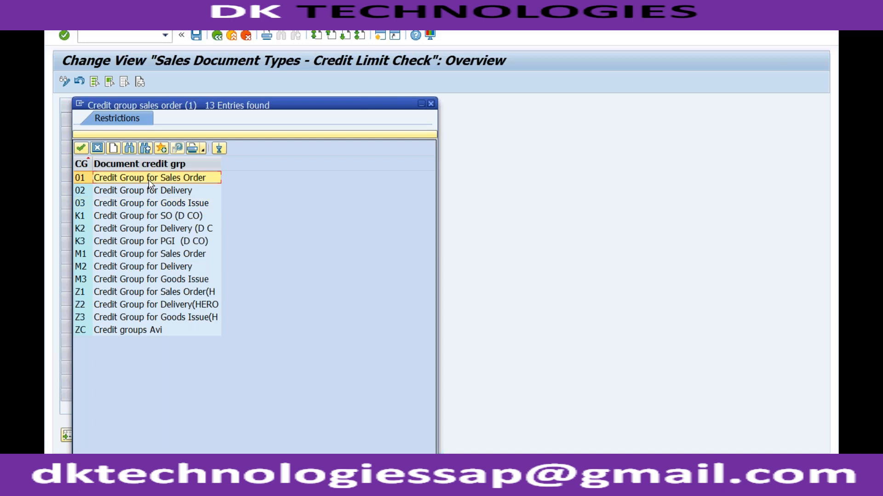
pyautogui.click(149, 193)
pyautogui.click(145, 206)
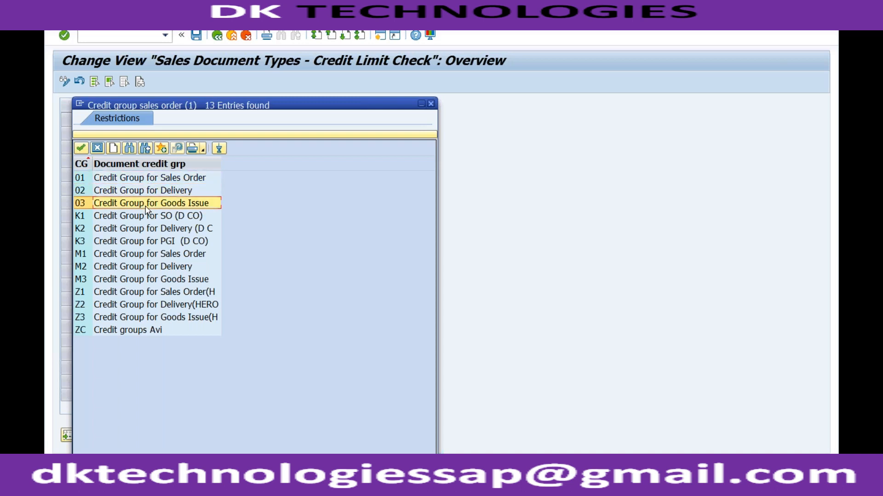
pyautogui.click(155, 182)
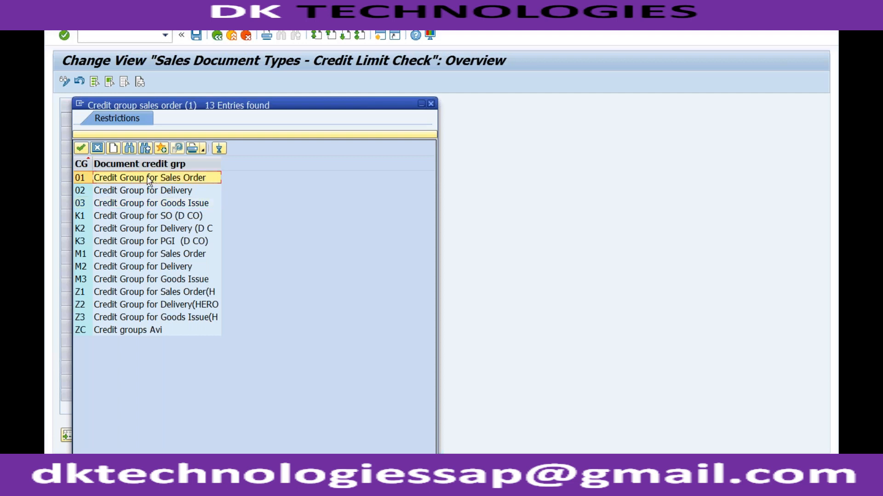
pyautogui.doubleClick(150, 181)
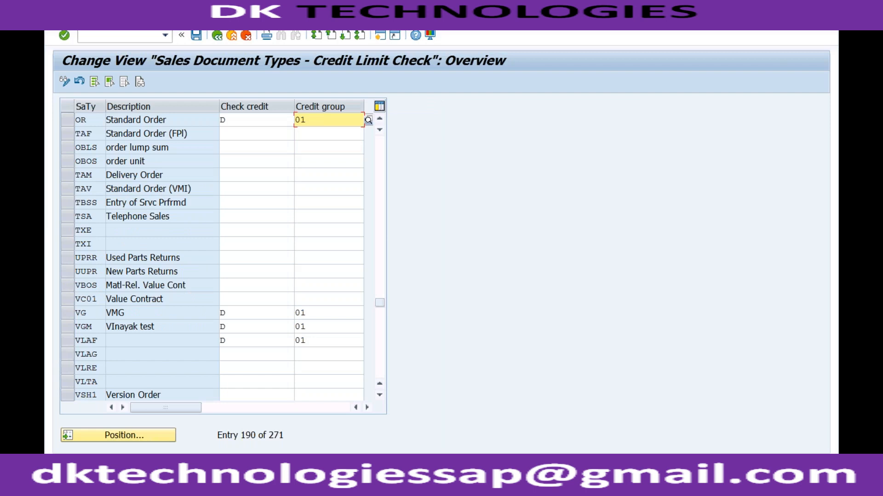
# Save the sales document type settings to the proposed RECH customizing request and return to the IMG structure.
pyautogui.click(196, 36)
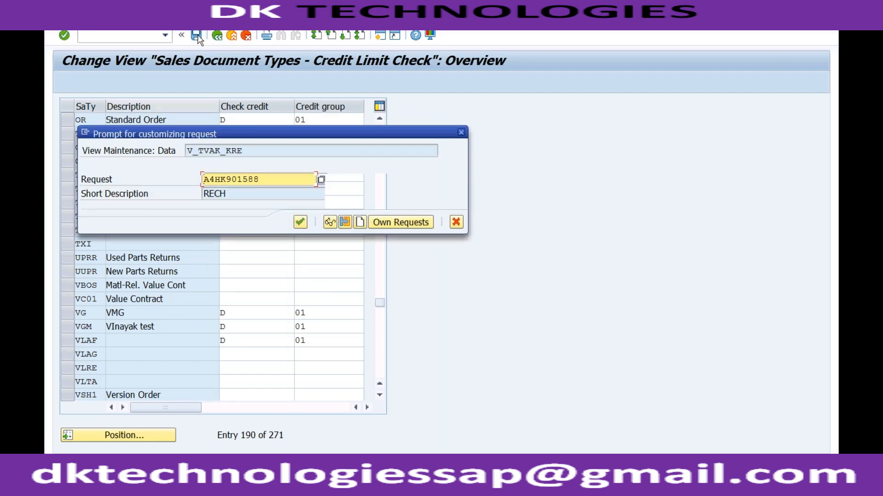
pyautogui.click(300, 223)
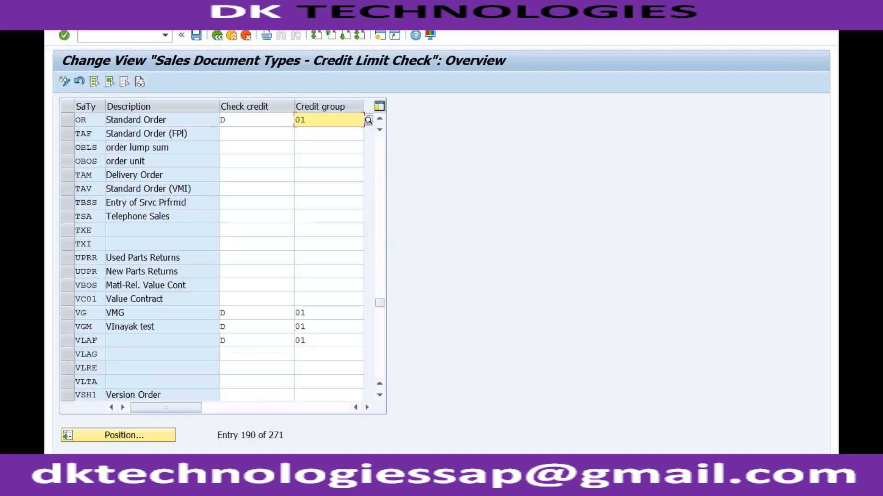
pyautogui.click(216, 36)
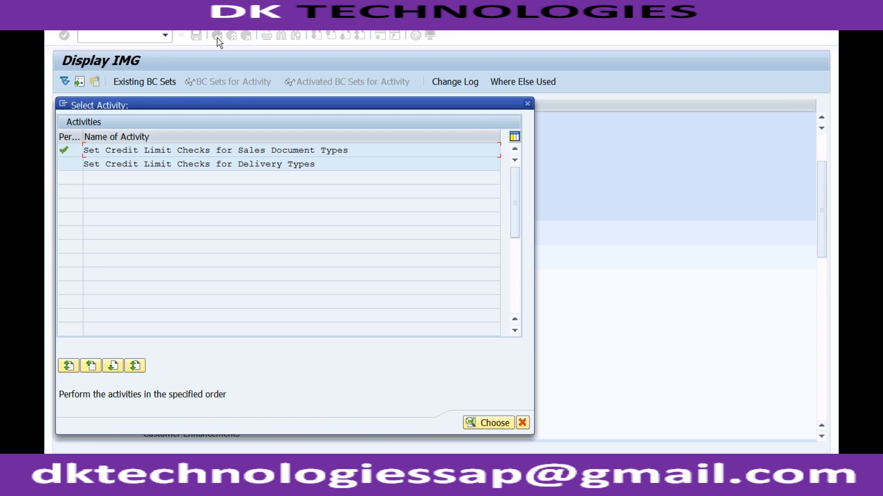
pyautogui.click(184, 166)
pyautogui.click(239, 150)
pyautogui.click(528, 105)
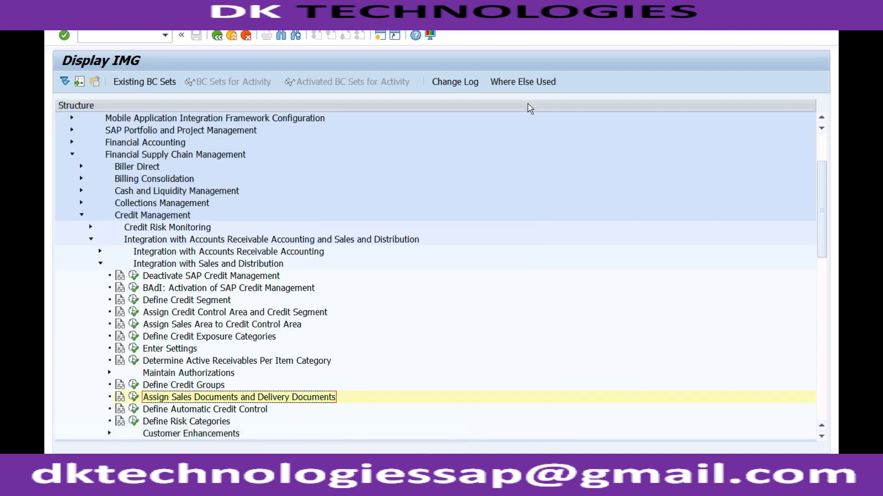
# Open a new session and start transaction VA01 for creating a sales order.
pyautogui.click(252, 363)
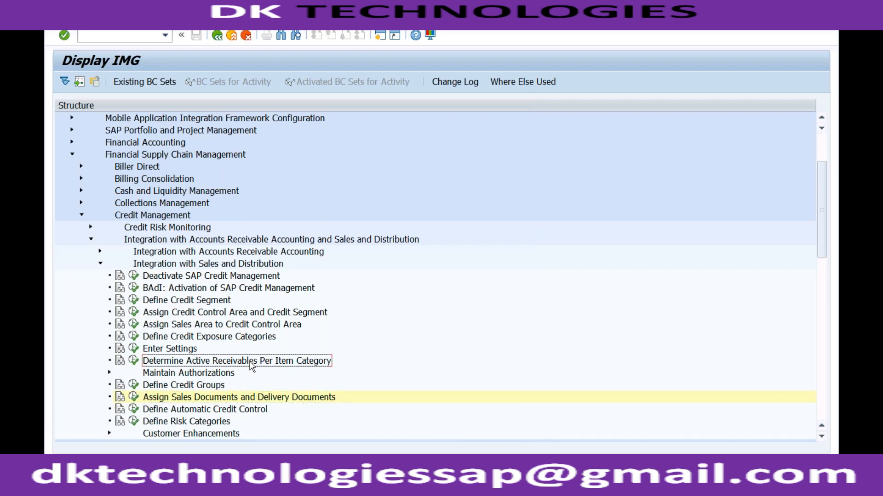
pyautogui.click(246, 396)
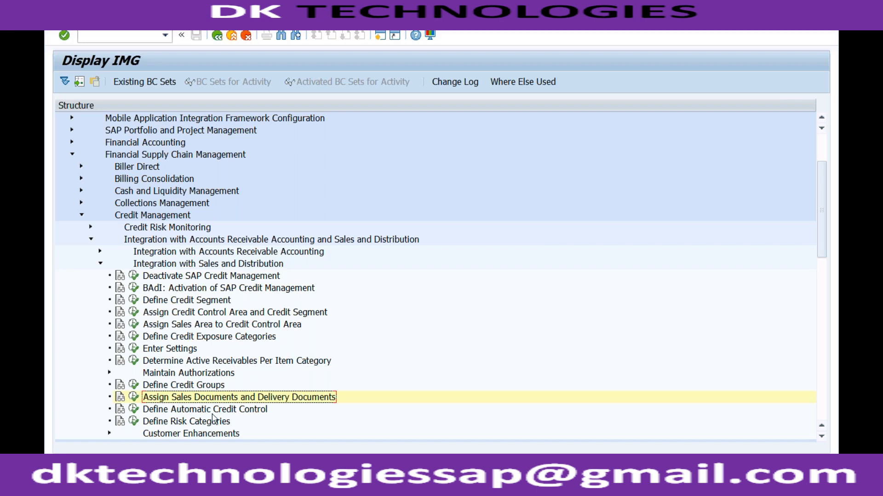
pyautogui.click(381, 37)
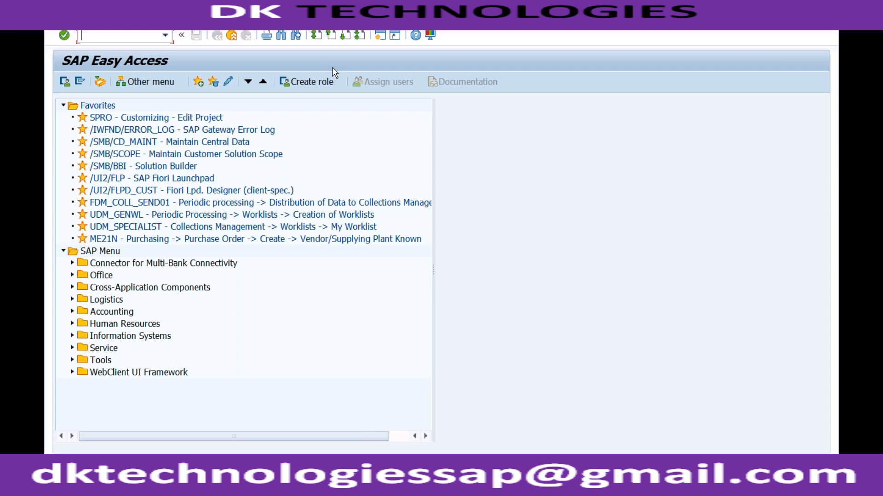
pyautogui.write('va01')
pyautogui.press('Return')
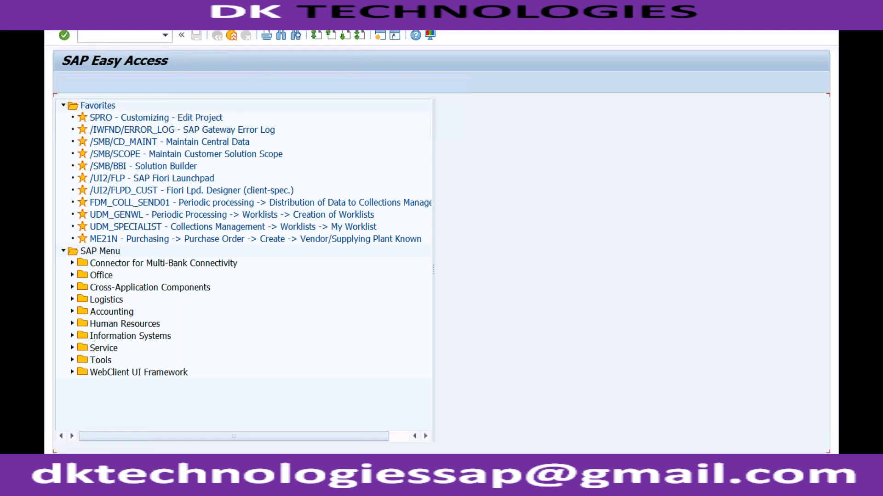
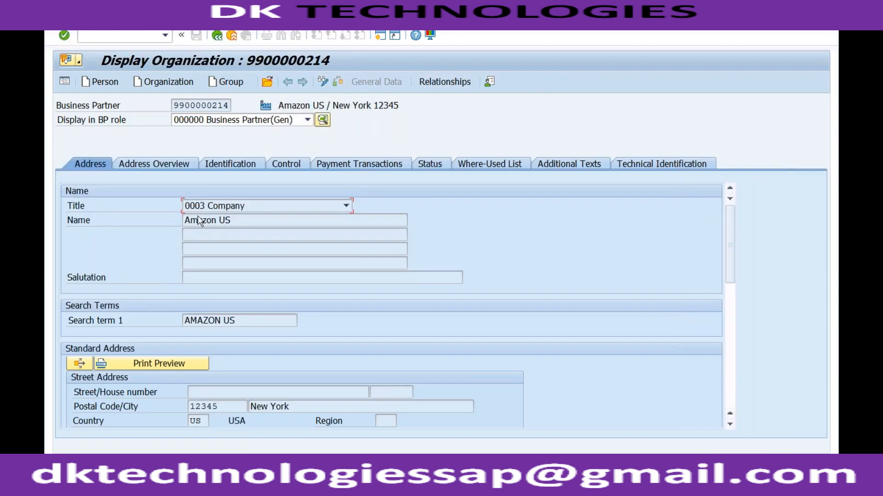
# Switch the Amazon US business partner to change mode in role UKM000 SAP Credit Management.
pyautogui.click(325, 84)
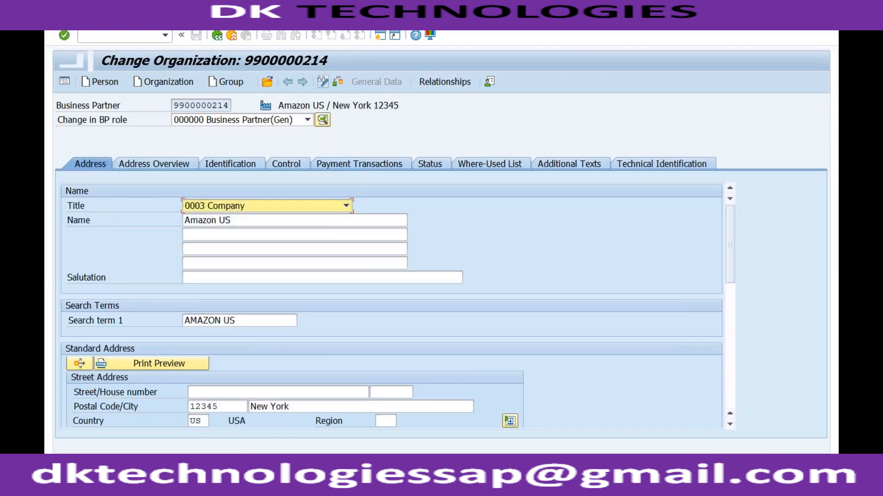
pyautogui.click(281, 121)
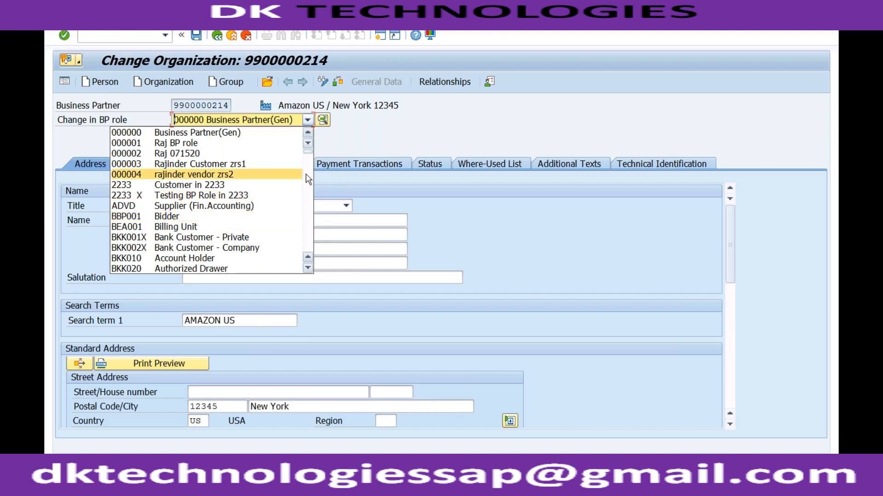
pyautogui.press('u')
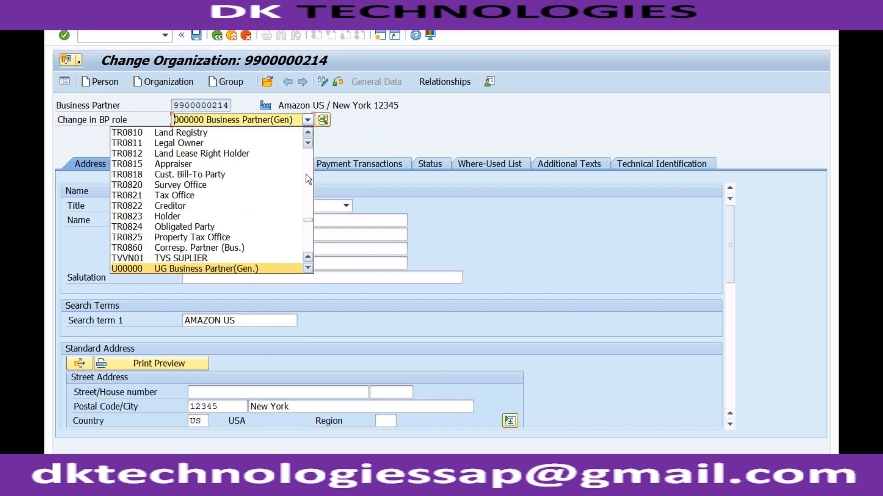
pyautogui.scroll(-4, 311, 247)
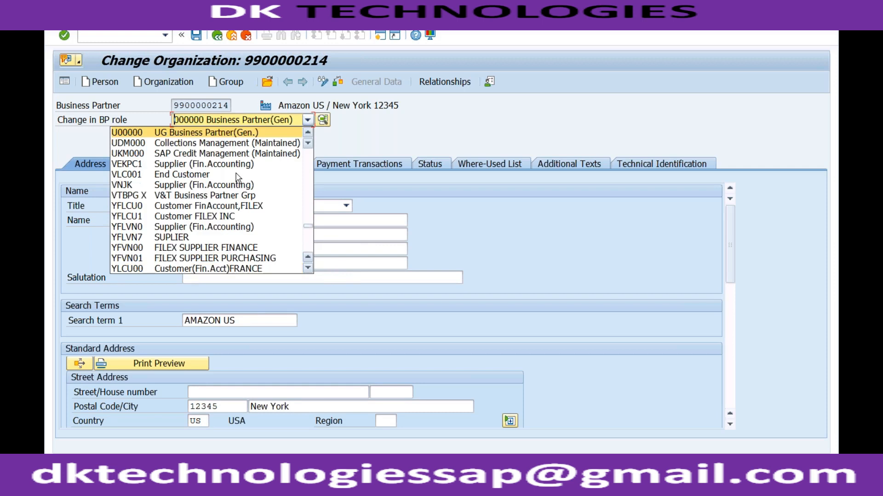
pyautogui.click(220, 154)
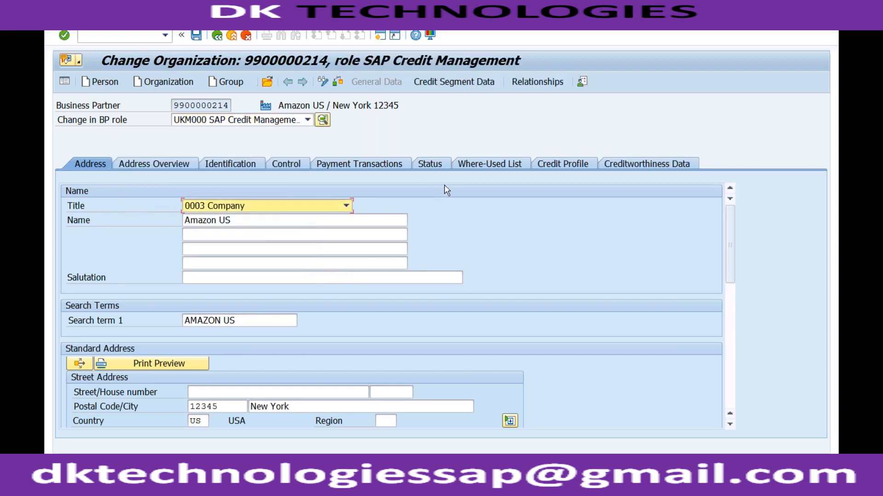
# Set the risk class in the partner's credit profile to E High Default Risk, save, and exit business partner maintenance.
pyautogui.click(559, 161)
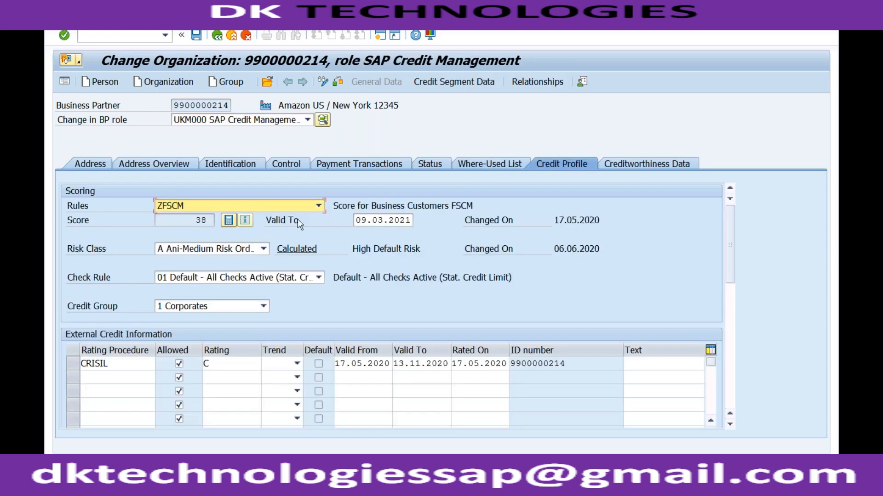
pyautogui.click(235, 249)
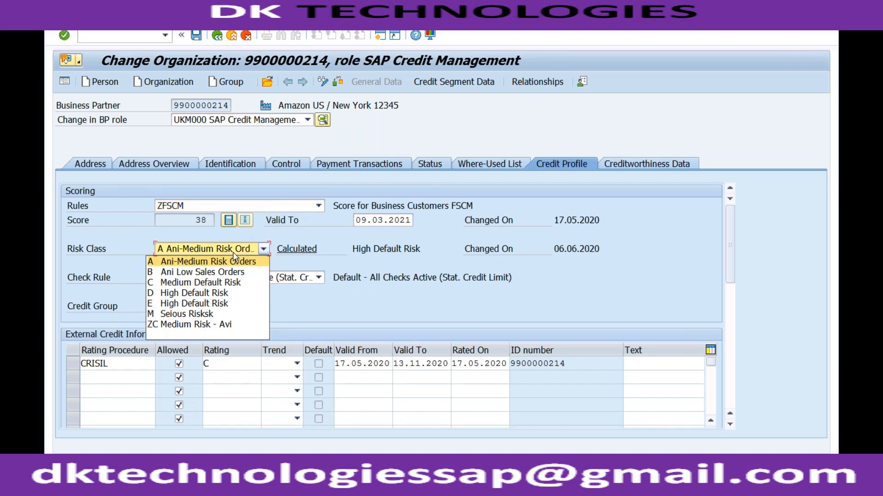
pyautogui.click(223, 304)
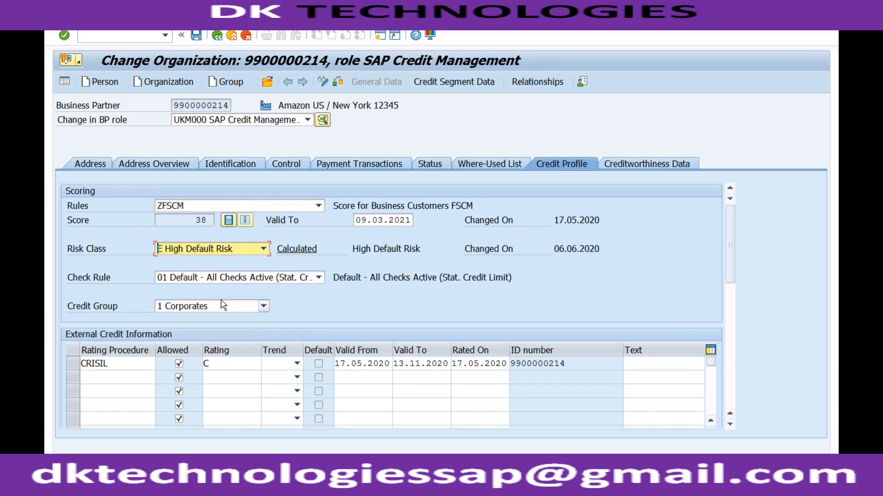
pyautogui.click(196, 35)
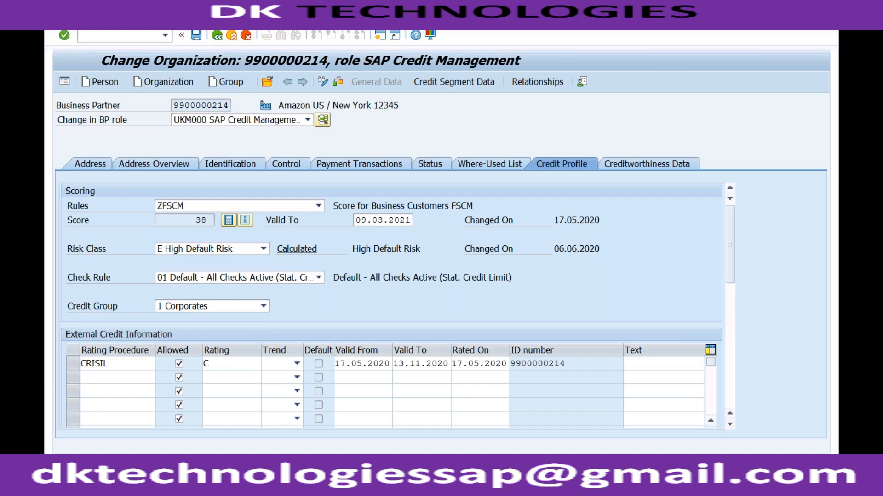
pyautogui.click(231, 36)
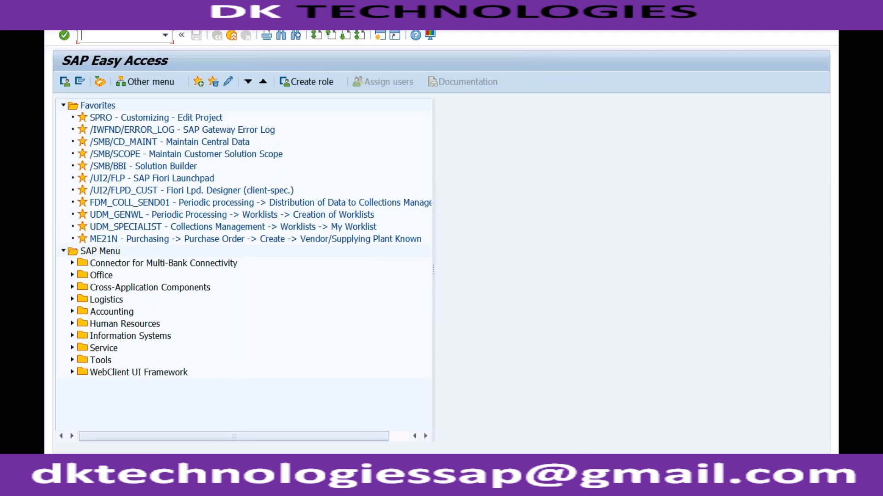
# Switch to the sales order session and restart transaction VA01.
pyautogui.click(205, 464)
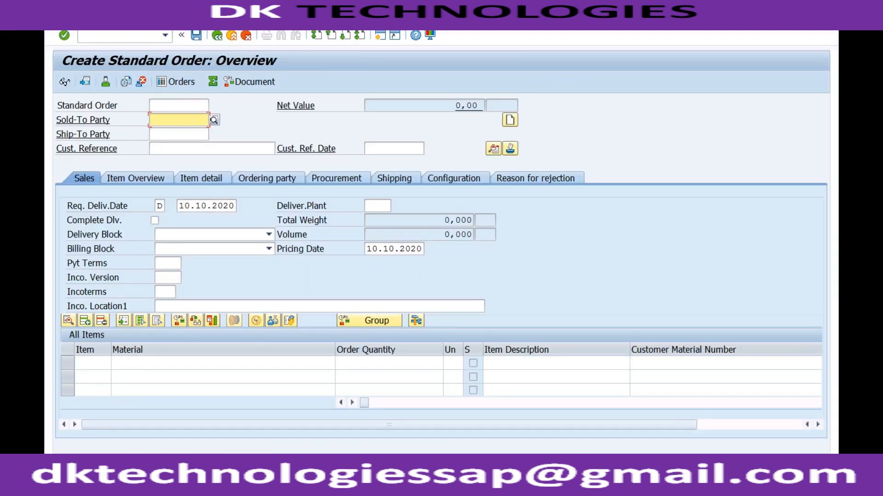
pyautogui.click(129, 34)
pyautogui.write('/nva01')
pyautogui.press('Return')
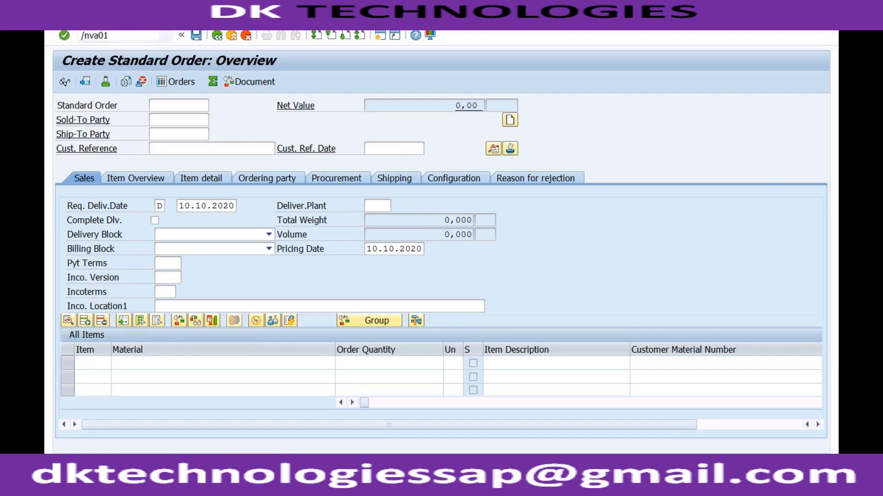
# Create the standard order with reference to an existing order, acknowledge the credit check messages and accept the delivery proposal.
pyautogui.click(108, 82)
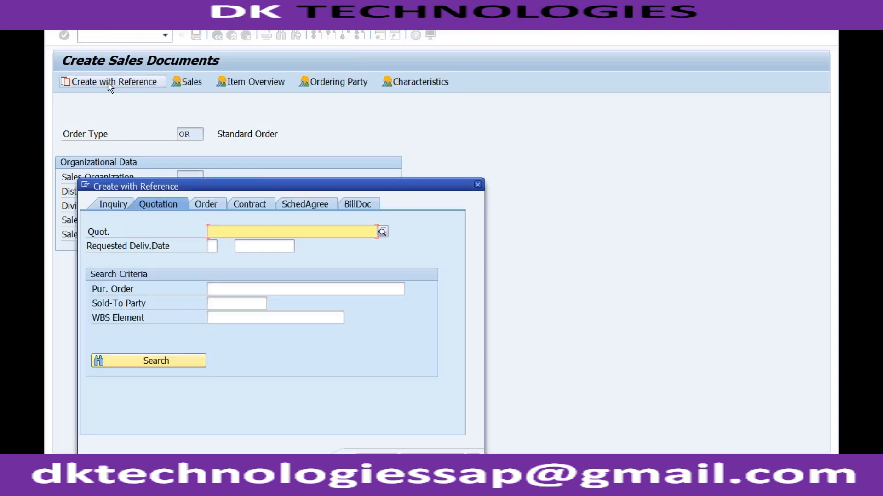
pyautogui.click(206, 203)
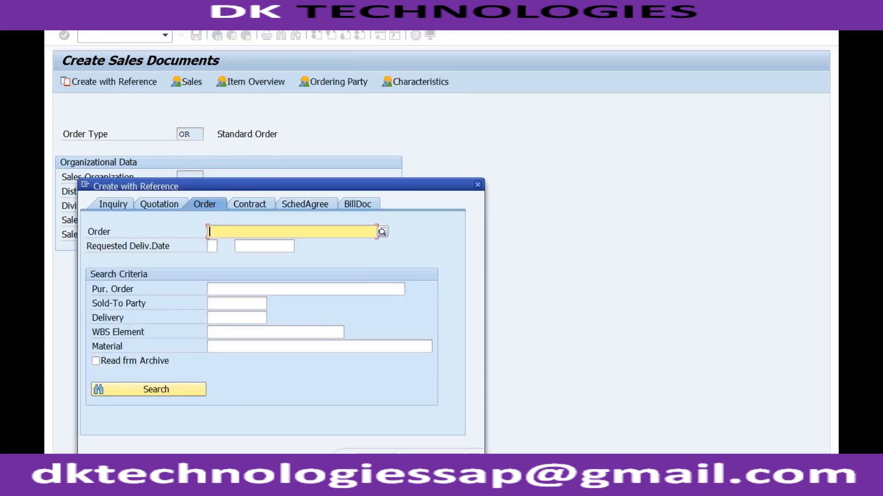
pyautogui.click(223, 232)
pyautogui.click(225, 249)
pyautogui.press('Return')
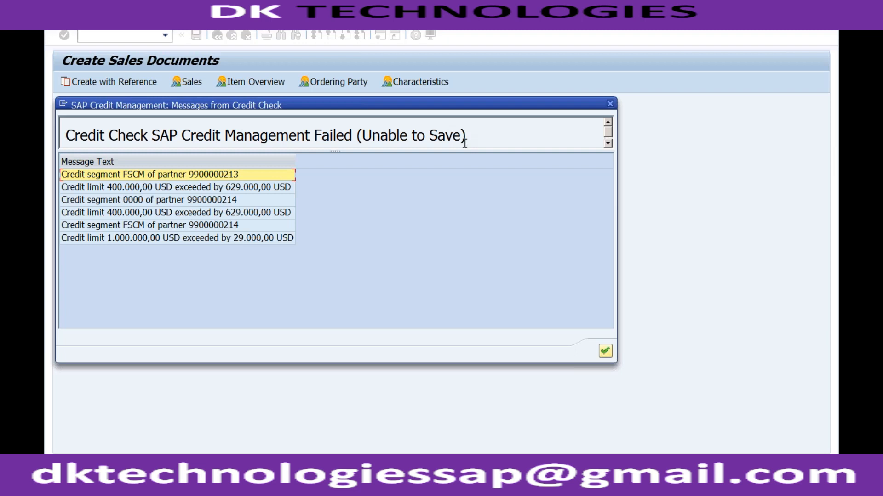
pyautogui.click(605, 352)
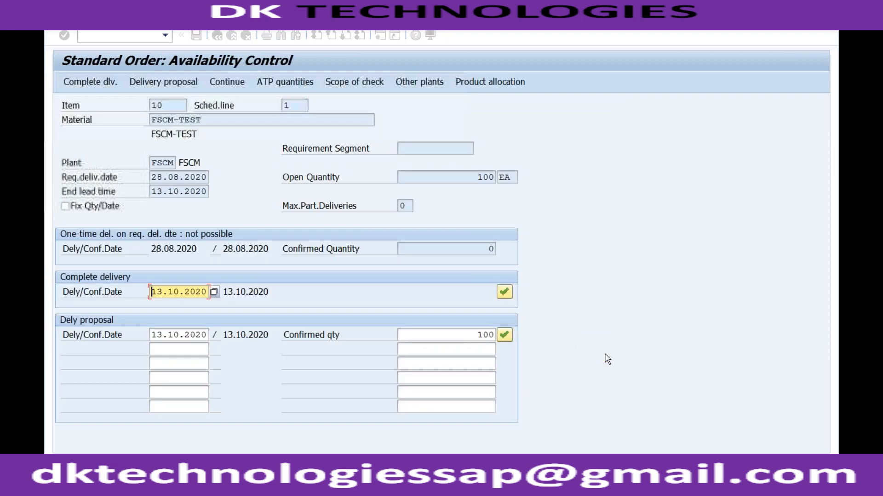
pyautogui.click(506, 336)
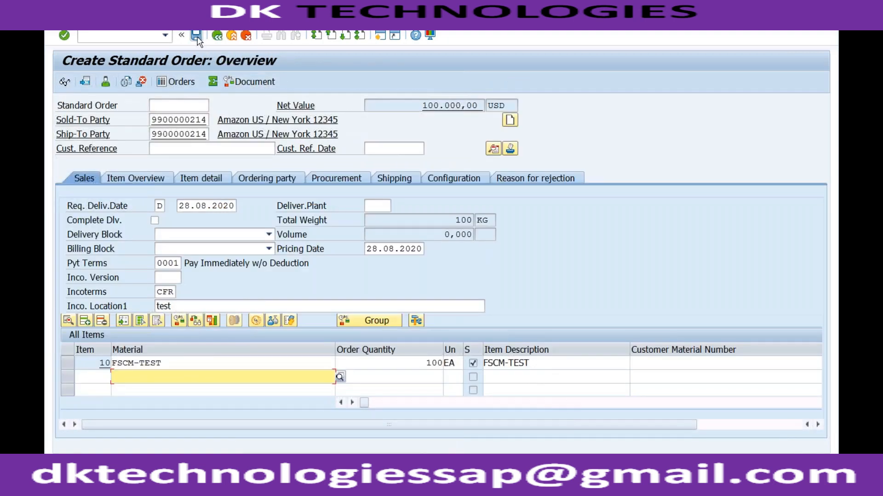
# Enter test as the customer reference of the new standard order.
pyautogui.click(193, 150)
pyautogui.write('test')
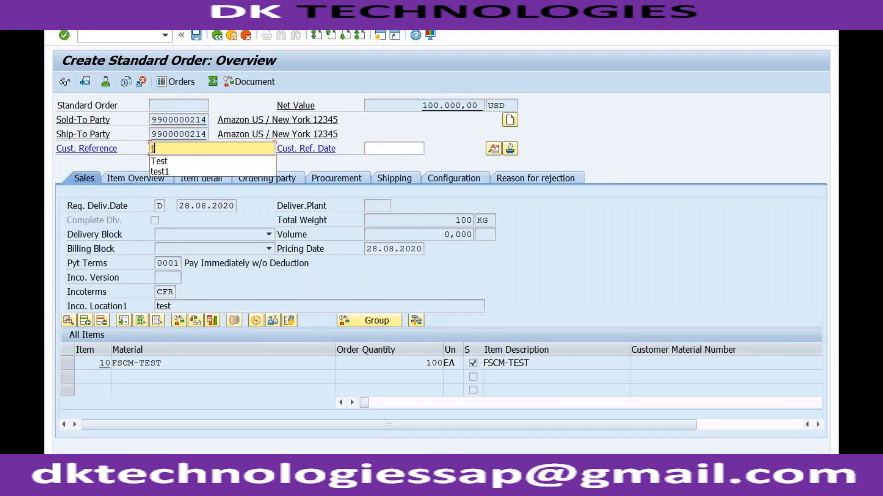
pyautogui.press('Return')
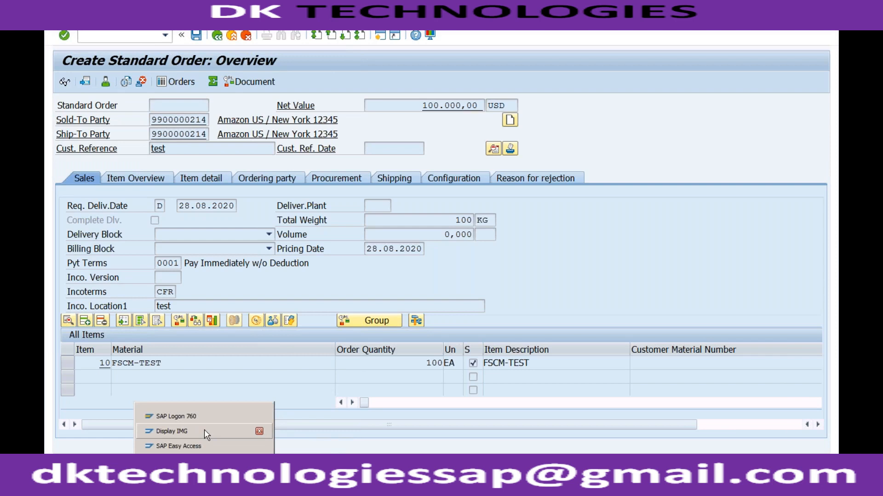
# Switch to the IMG structure and open the Define Credit Groups activity under Integration with Sales and Distribution.
pyautogui.click(204, 429)
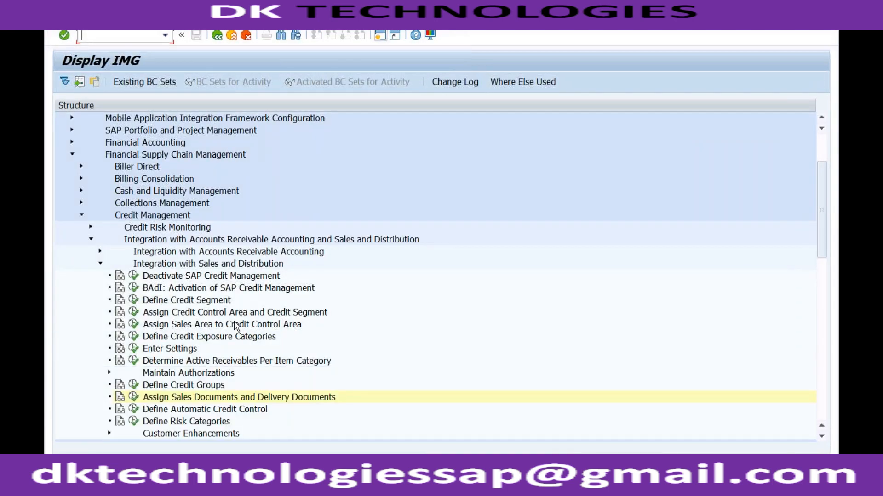
pyautogui.click(178, 399)
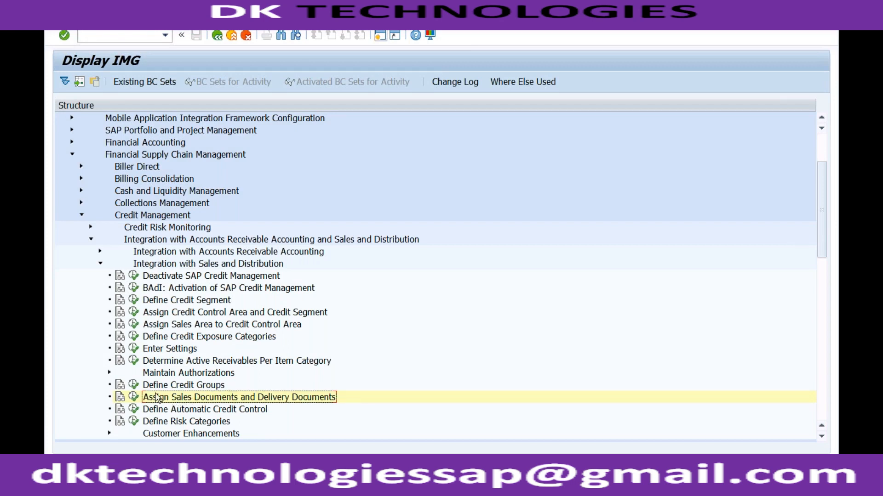
pyautogui.click(176, 363)
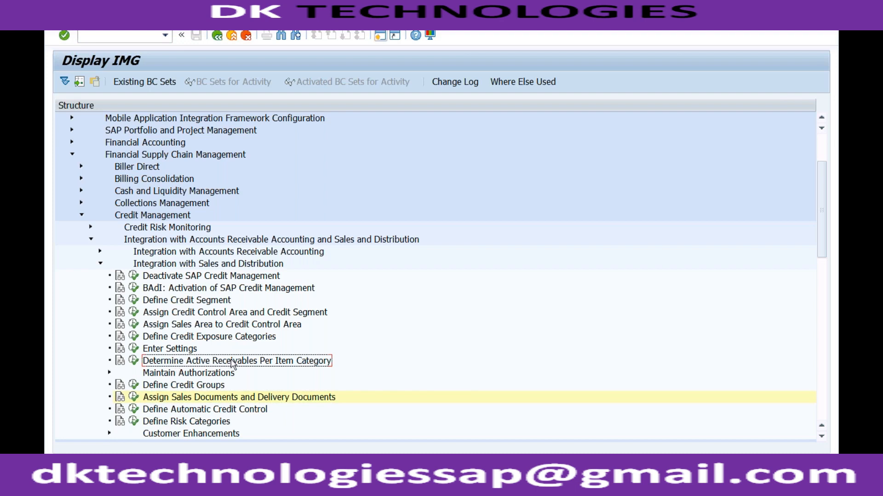
pyautogui.click(197, 390)
pyautogui.click(134, 385)
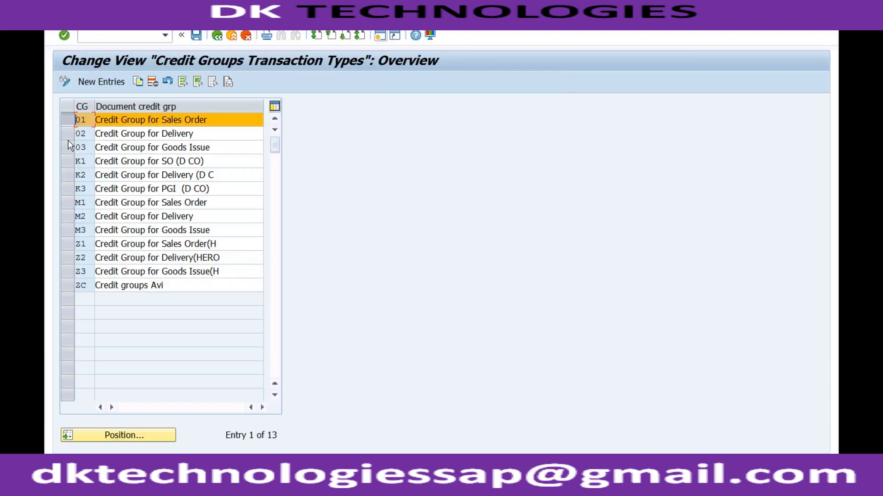
# Examine credit groups 01, 02 and 03 for sales order, delivery and goods issue, and return to the IMG structure.
pyautogui.click(67, 148)
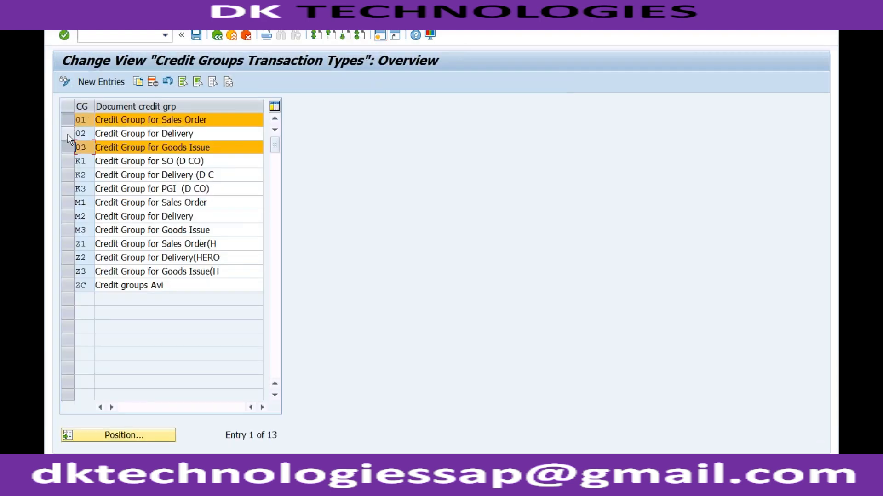
pyautogui.click(68, 134)
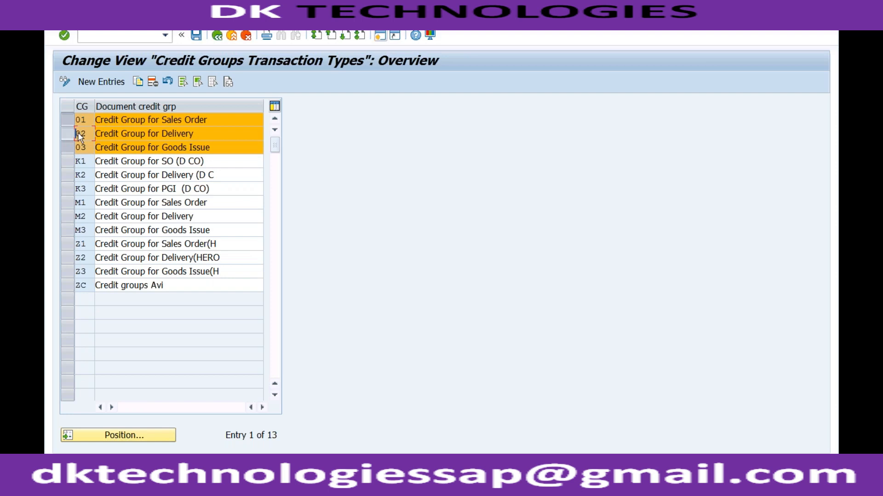
pyautogui.click(216, 120)
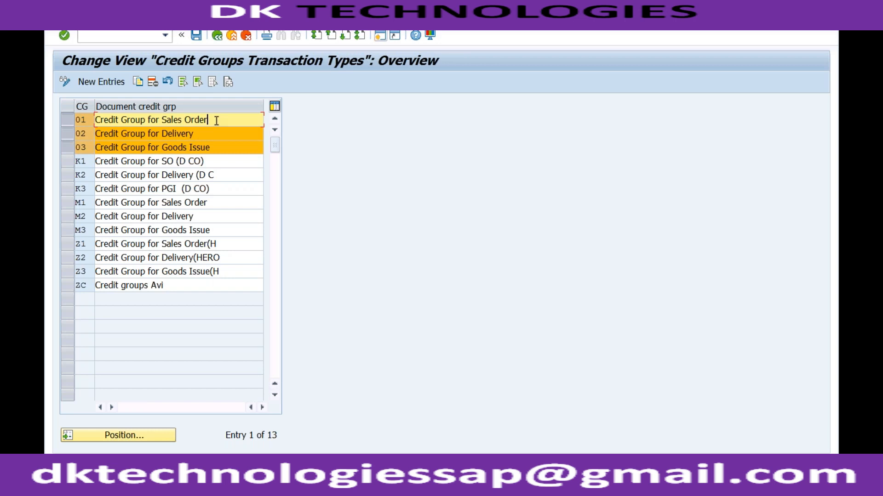
pyautogui.click(208, 134)
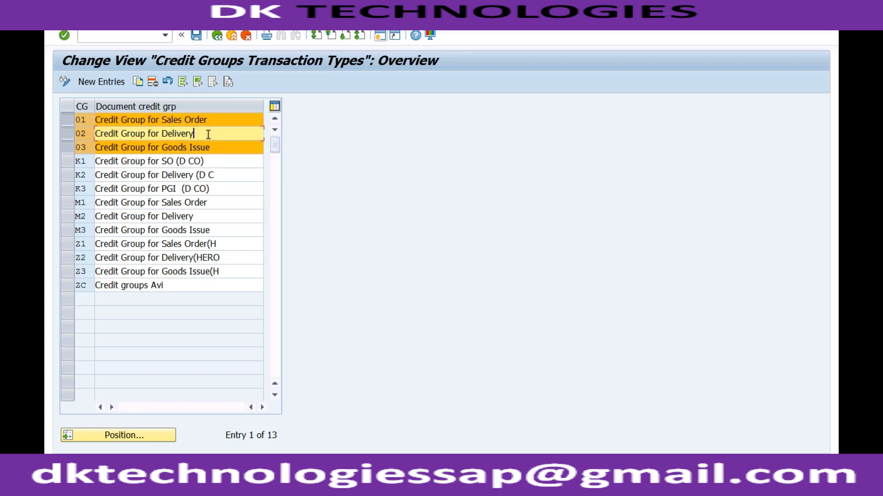
pyautogui.click(210, 148)
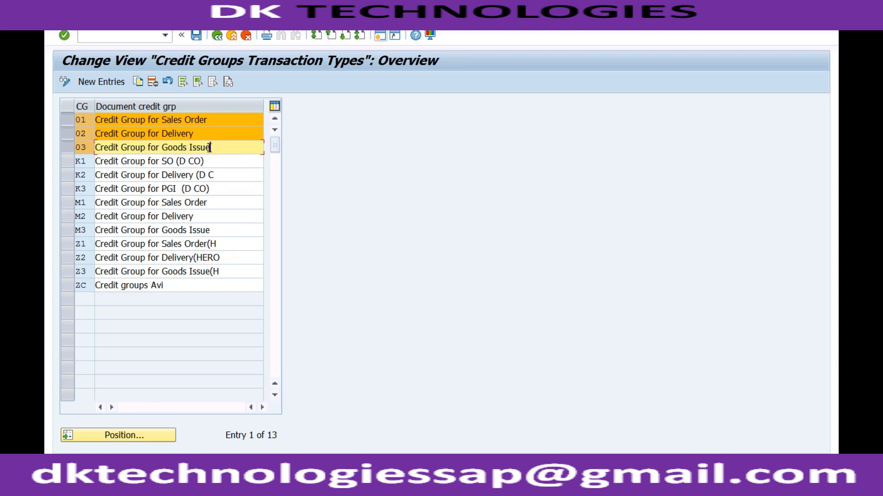
pyautogui.click(109, 82)
pyautogui.click(233, 39)
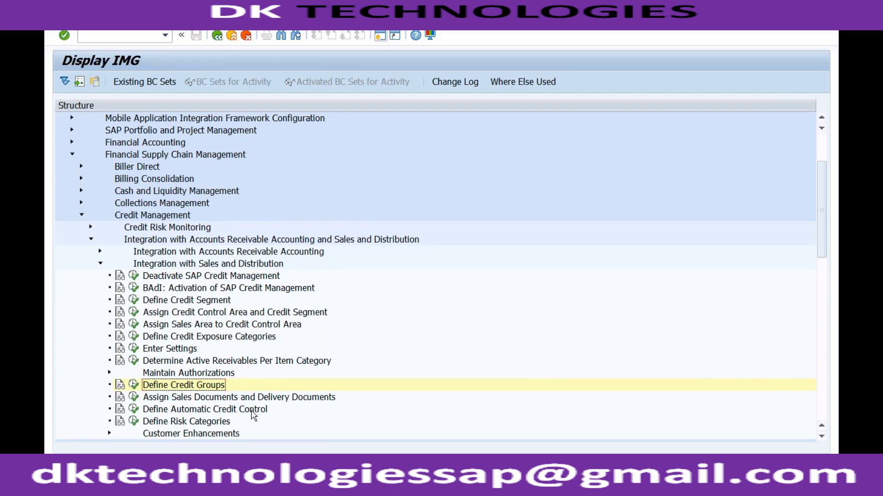
# Start new entries in Define Risk Categories and add risk category A for credit control area RECH.
pyautogui.click(149, 425)
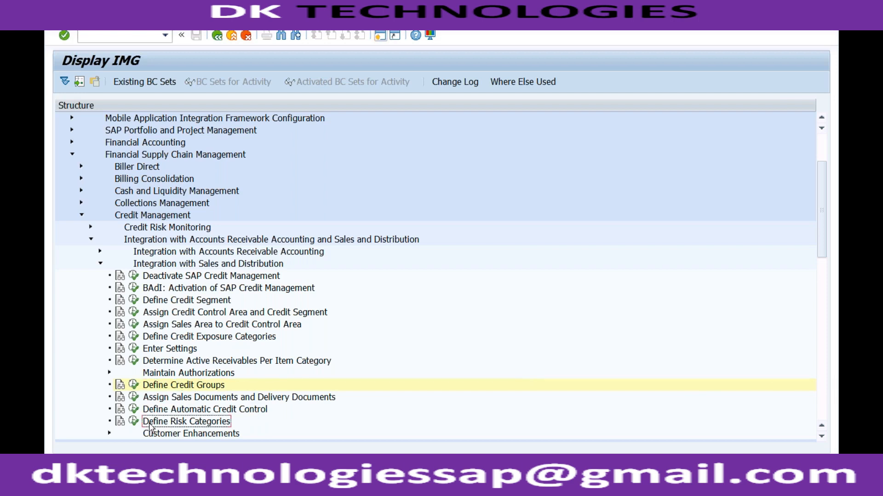
pyautogui.click(134, 421)
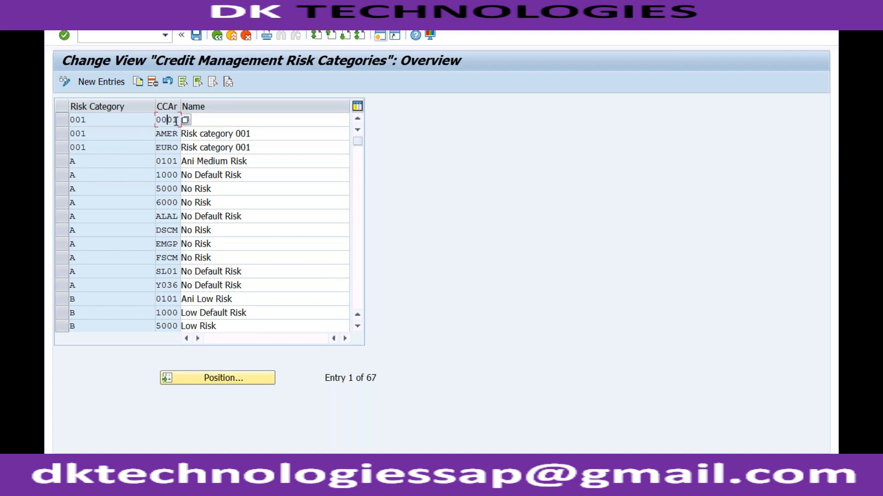
pyautogui.click(111, 84)
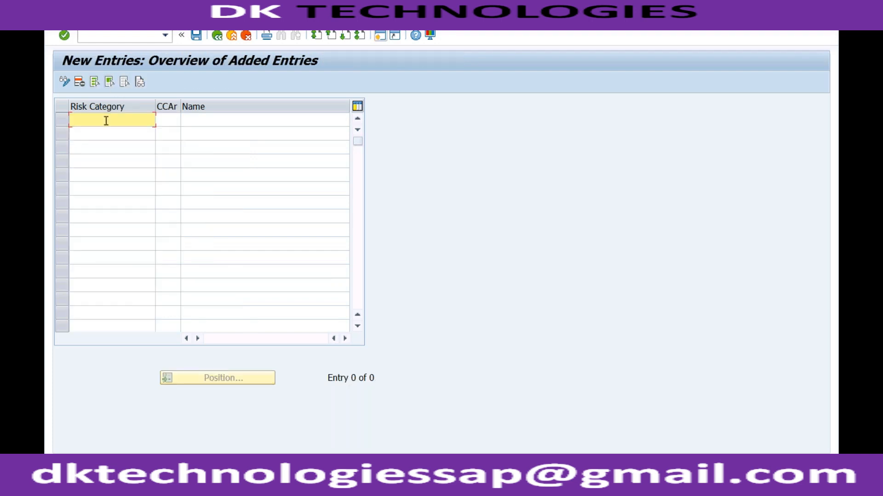
pyautogui.write('A')
pyautogui.press('Tab')
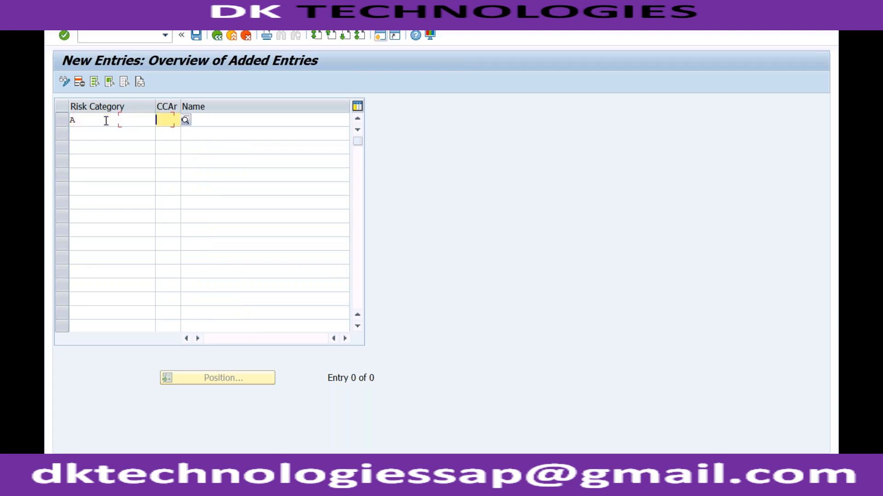
pyautogui.write('RECH')
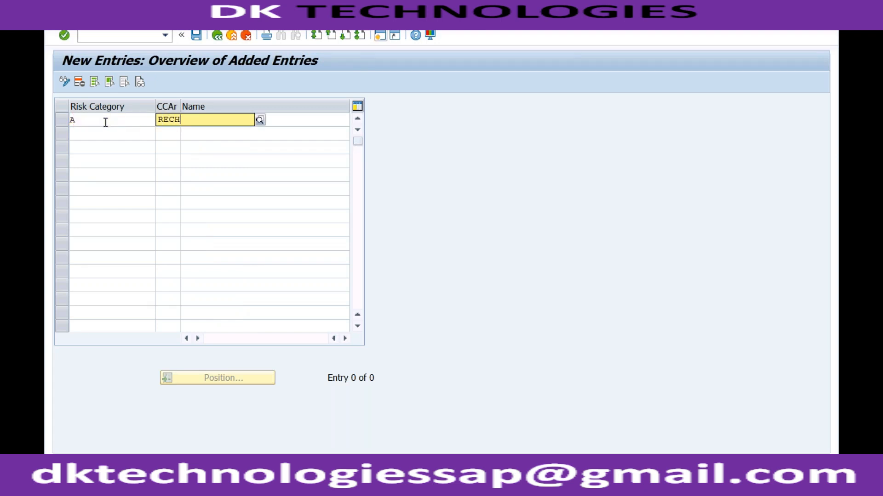
# Add risk category B for credit control area RECH in the new entries.
pyautogui.click(90, 138)
pyautogui.write('B')
pyautogui.press('Tab')
pyautogui.write('REC')
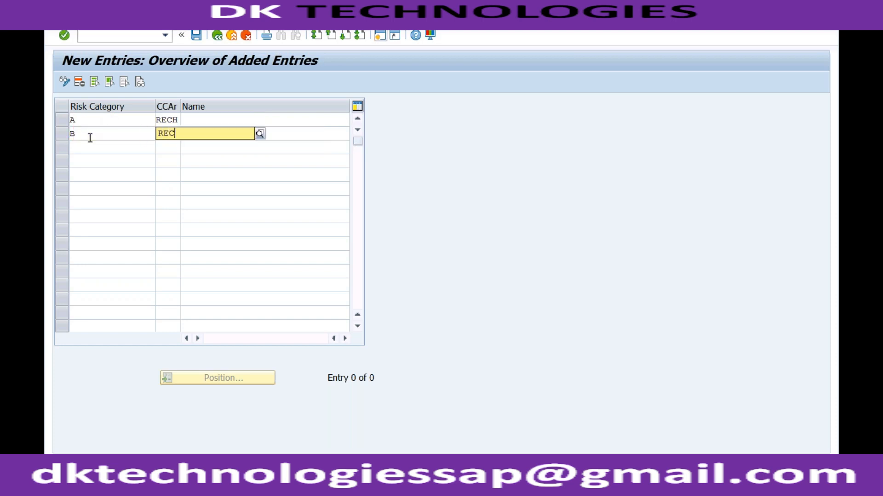
pyautogui.write('H')
# Add risk categories C, D and E in the three rows below category B.
pyautogui.click(80, 148)
pyautogui.write('C')
pyautogui.click(80, 159)
pyautogui.write('D')
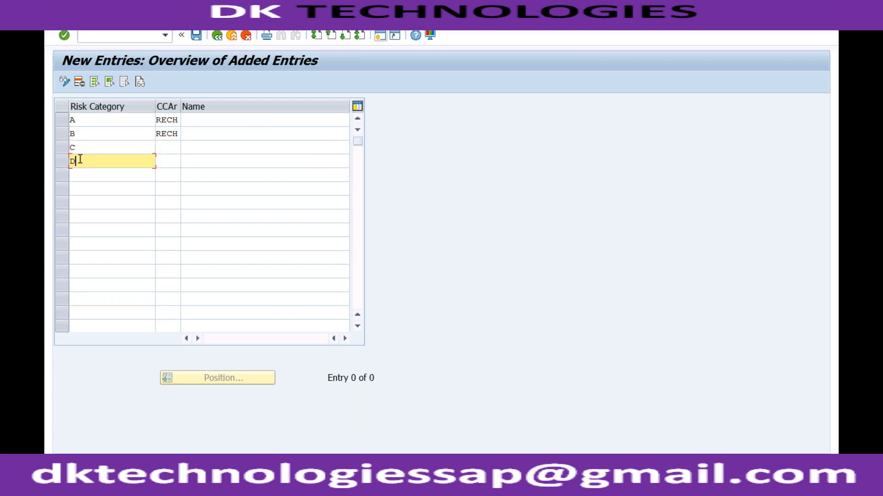
pyautogui.click(79, 173)
pyautogui.write('E')
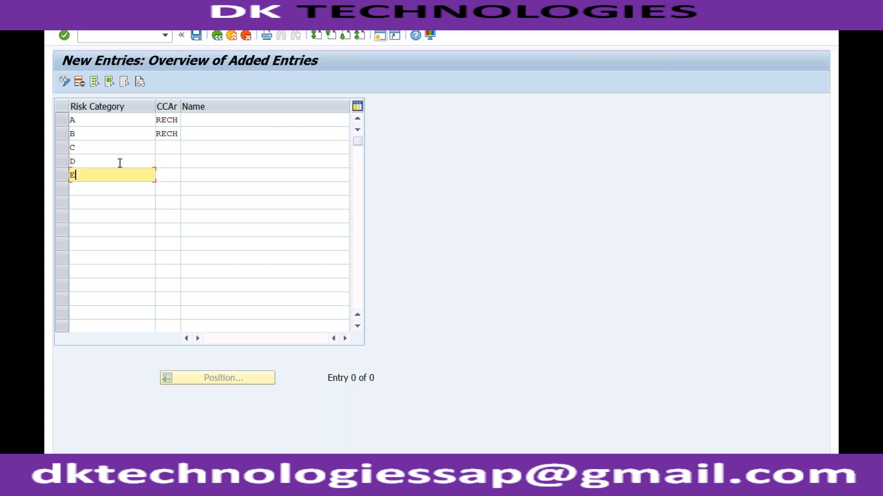
# Assign credit control area RECH to risk categories C, D and E.
pyautogui.click(164, 146)
pyautogui.write('RECH')
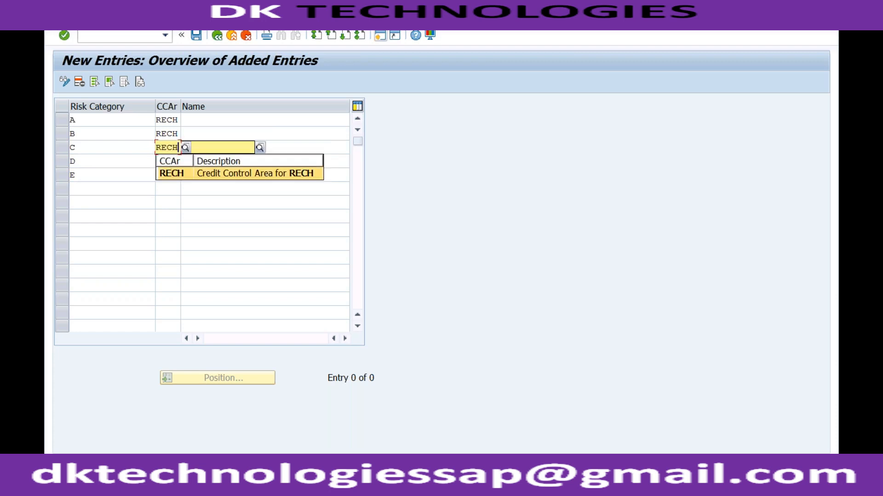
pyautogui.click(167, 162)
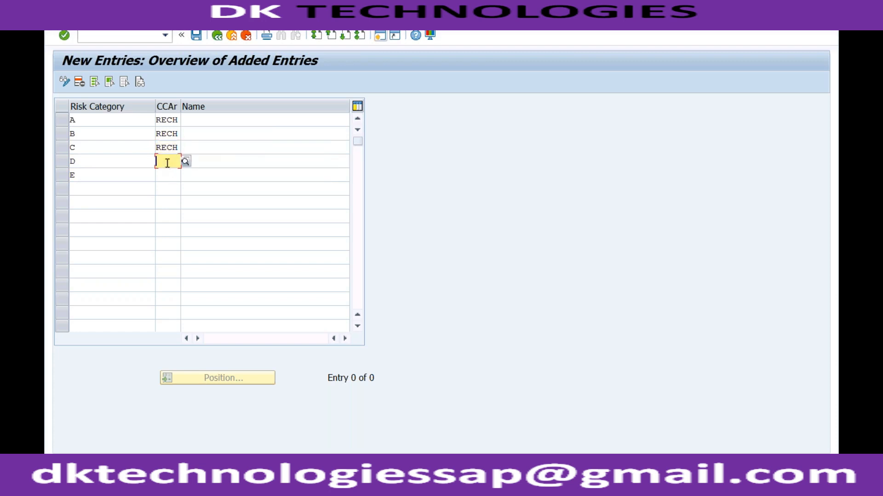
pyautogui.write('RECH')
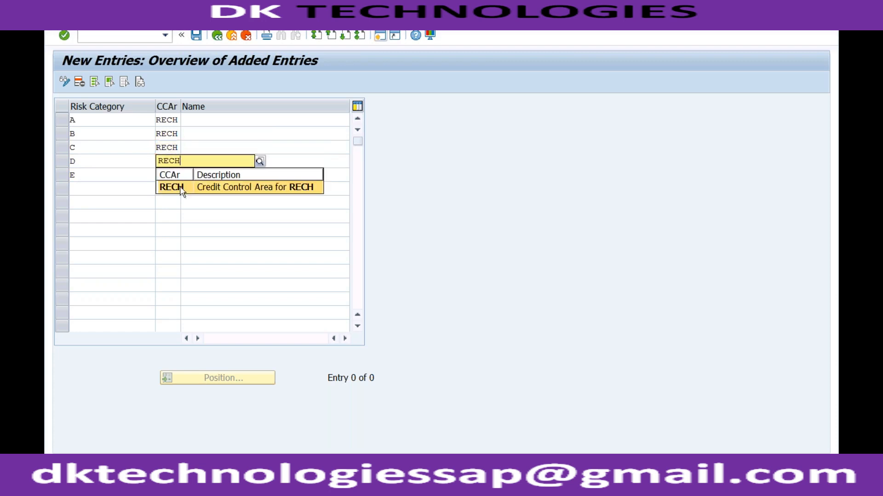
pyautogui.click(170, 180)
pyautogui.click(167, 178)
pyautogui.write('RECH')
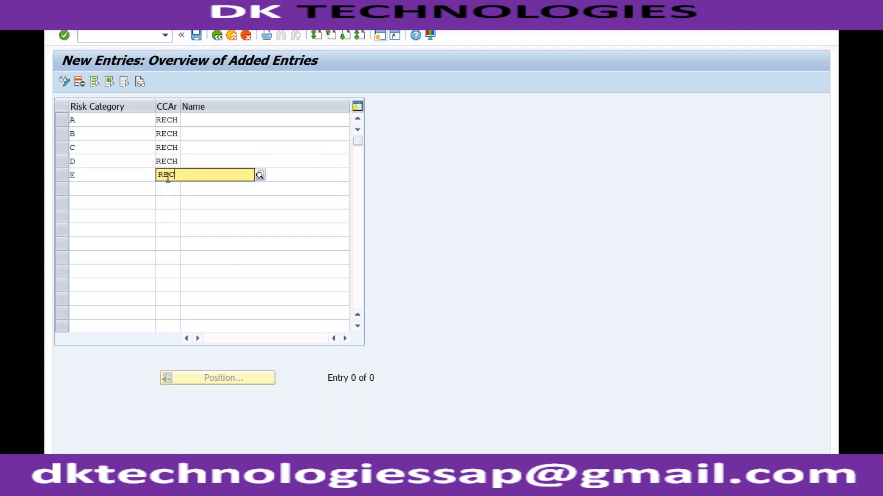
# Name risk categories A to E as No Risk, Low Risk, Medium, High and Very High Risk, and confirm the entries.
pyautogui.click(198, 125)
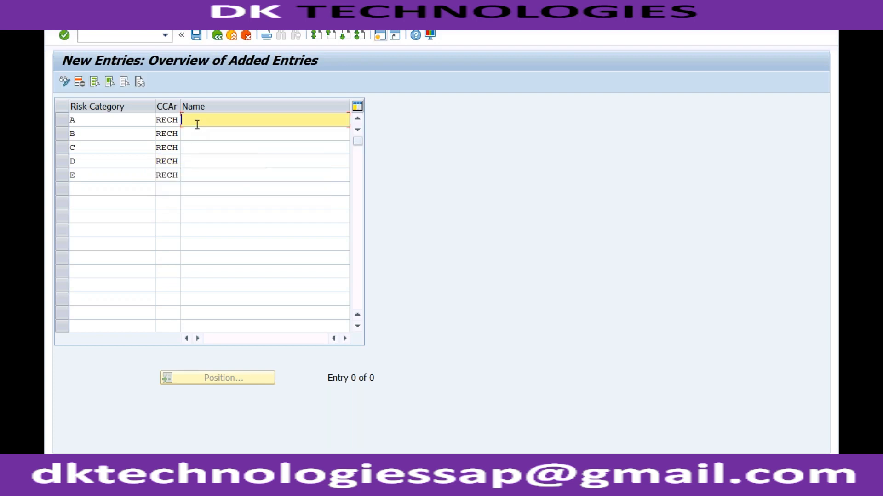
pyautogui.write('No Risk')
pyautogui.click(195, 135)
pyautogui.write('Low Risk')
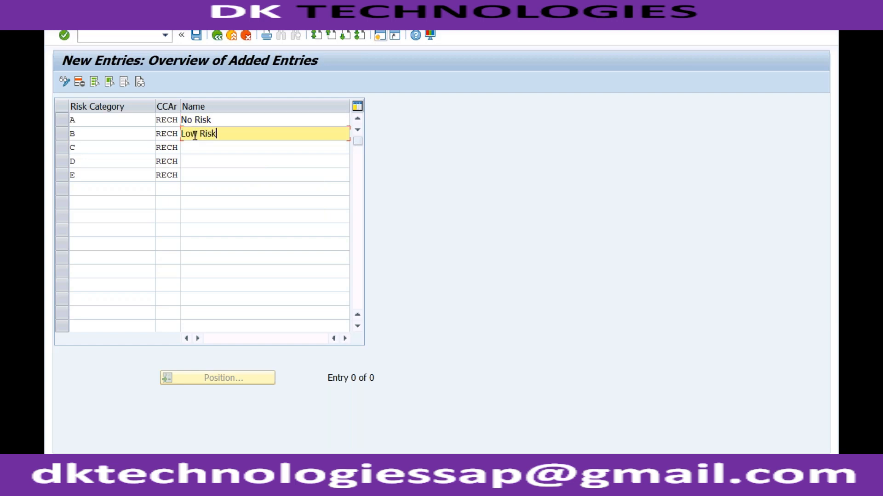
pyautogui.click(191, 148)
pyautogui.write('Medium')
pyautogui.click(197, 161)
pyautogui.write('High')
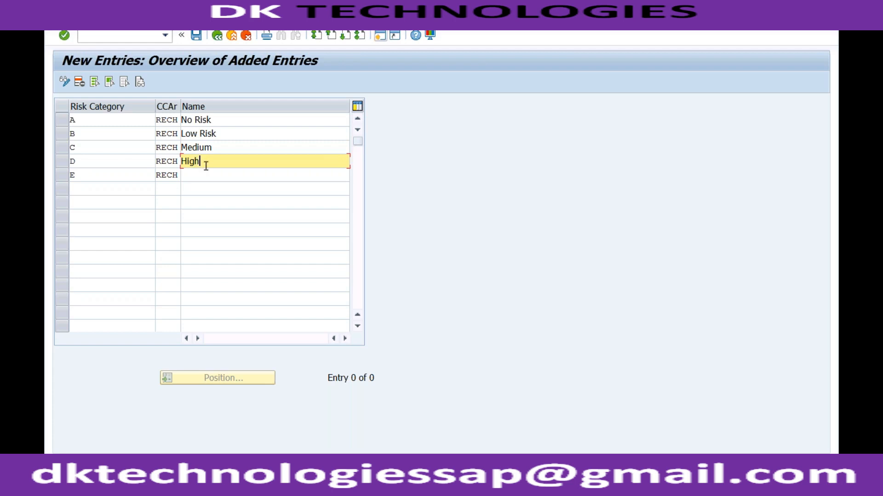
pyautogui.press('Down')
pyautogui.write('Very')
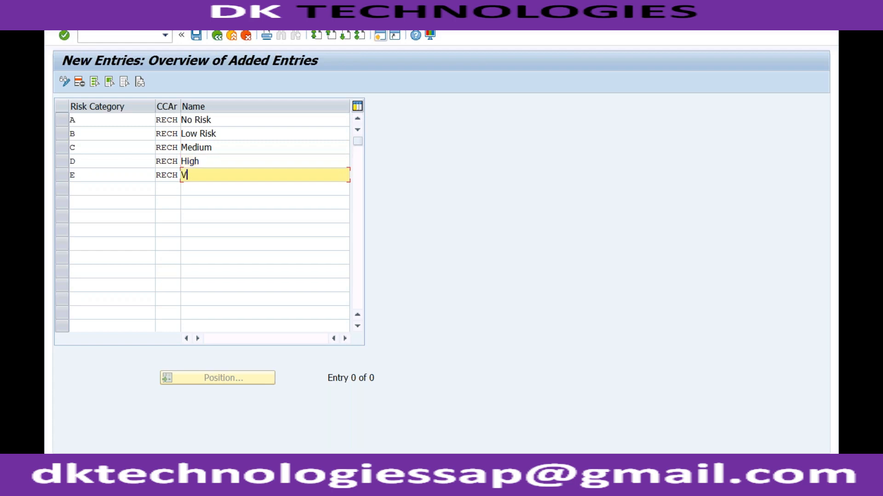
pyautogui.write(' High Risk')
pyautogui.press('Return')
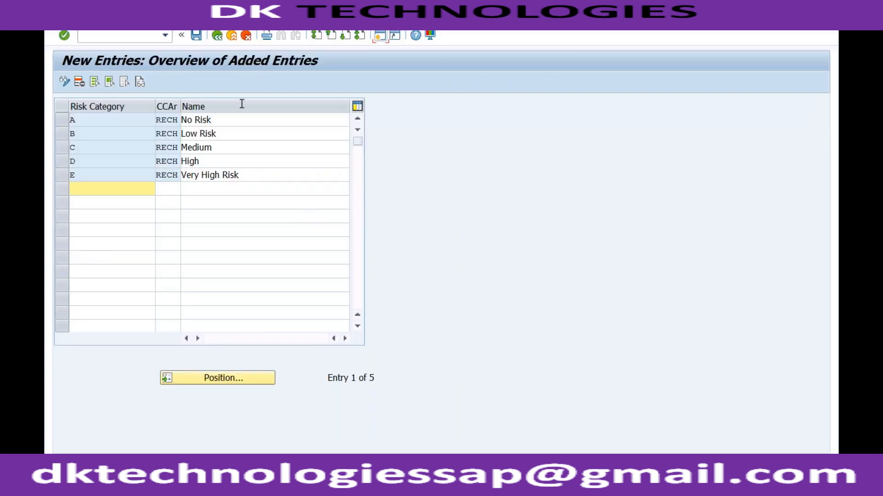
# Return to the IMG structure and open the Define Automatic Credit Control activity under Integration with Sales and Distribution.
pyautogui.click(218, 37)
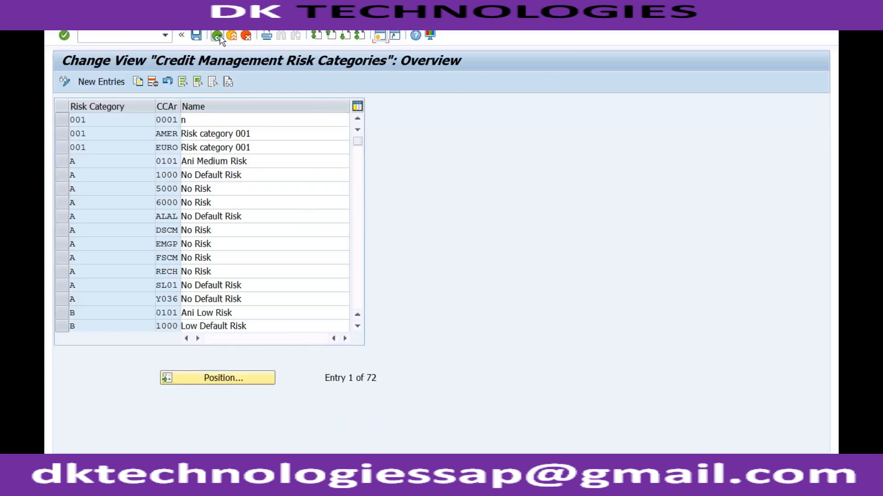
pyautogui.click(217, 37)
pyautogui.click(183, 410)
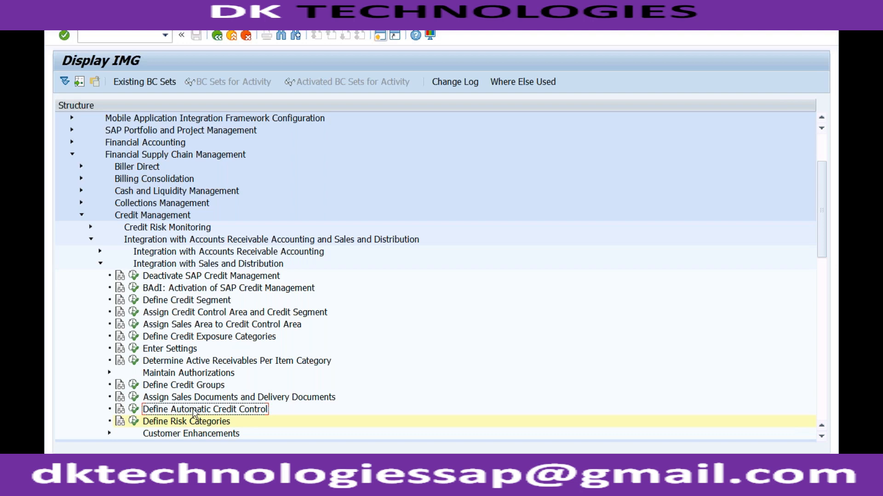
pyautogui.click(133, 409)
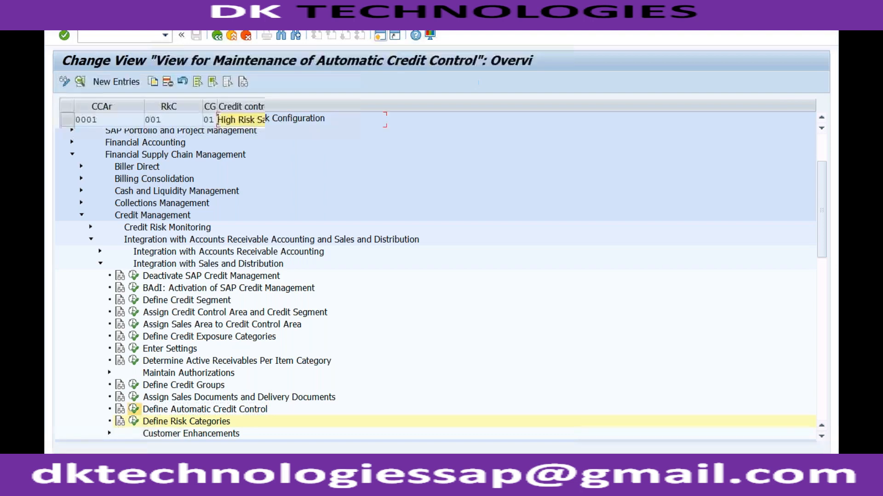
# Start a new automatic credit control entry and enter RECH as its credit control area.
pyautogui.click(131, 84)
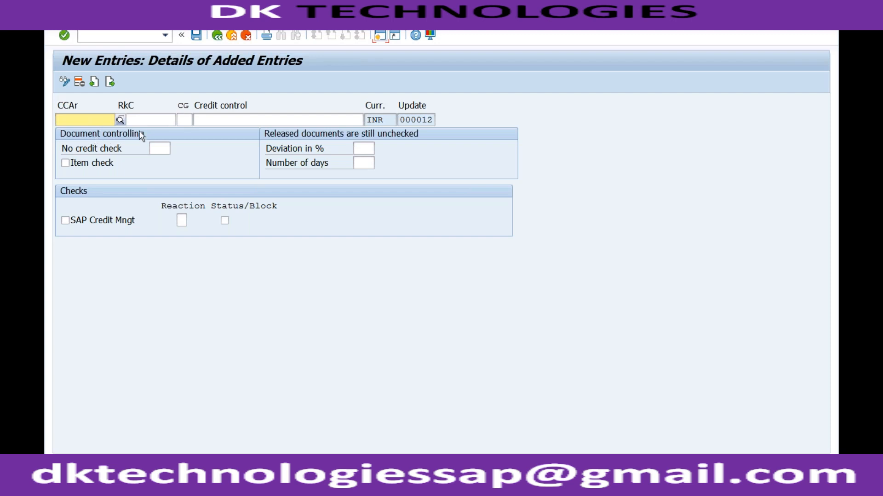
pyautogui.write('RECH')
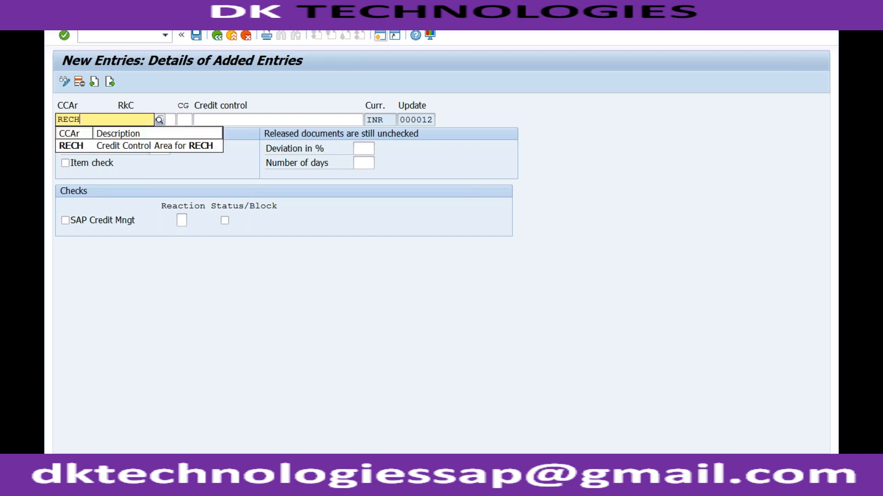
pyautogui.press('Tab')
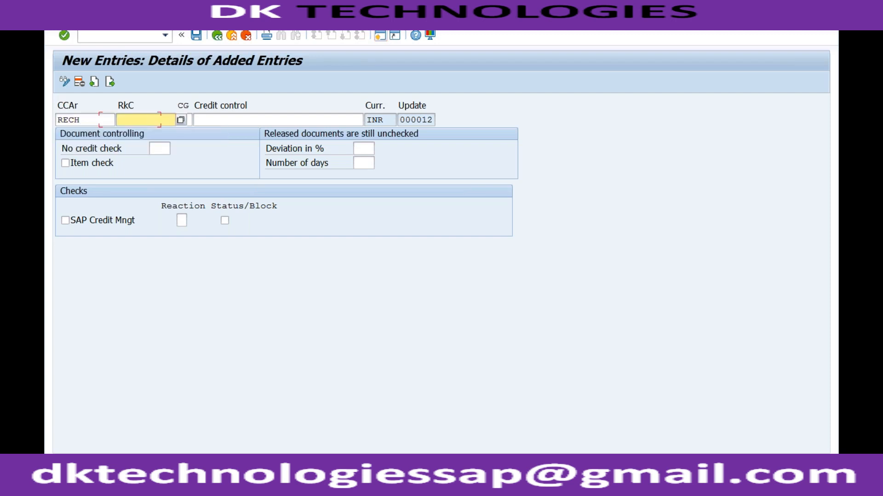